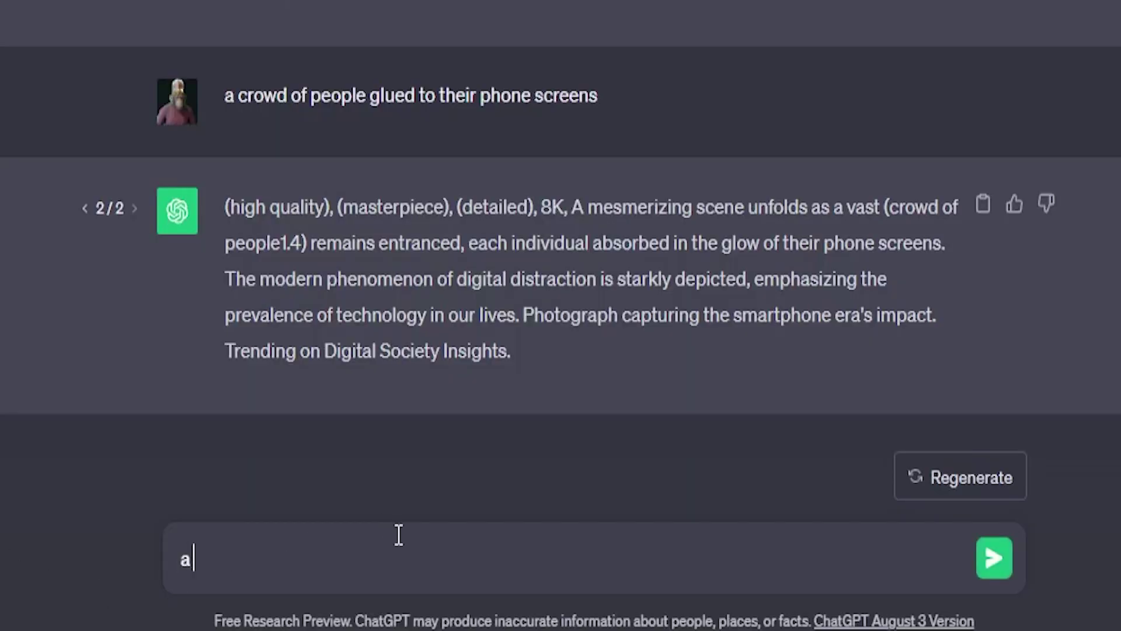
# Get a ChatGPT prompt for a werewolf on a night street and generate it in Stable Diffusion txt2img.
pyautogui.write('werewolf on the street at night')
pyautogui.press('Return')
pyautogui.click(986, 225)
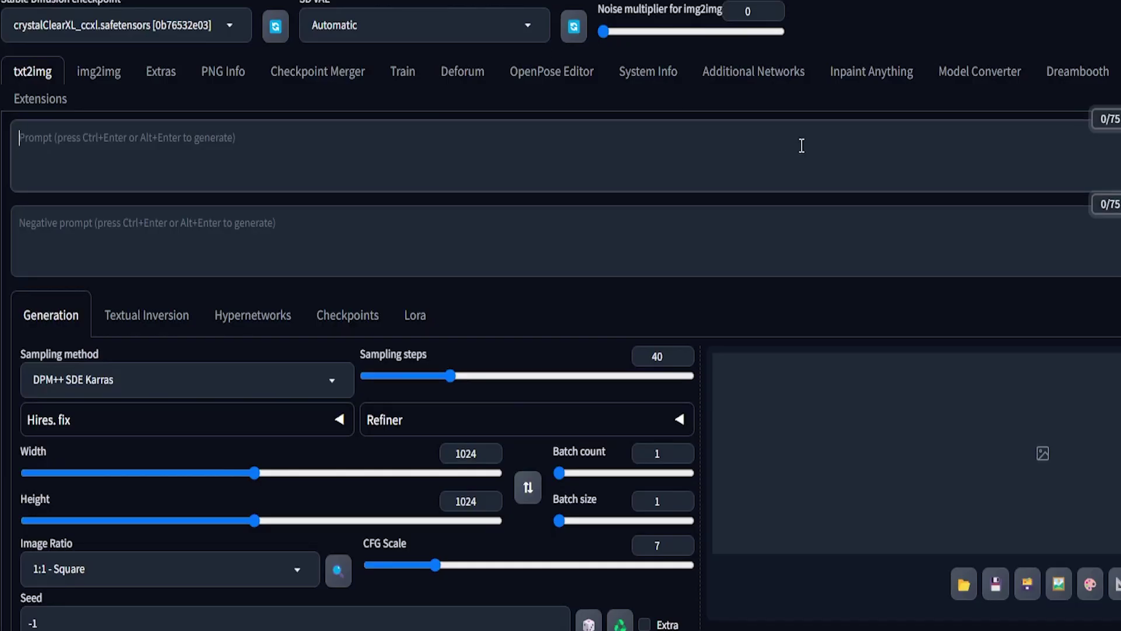
pyautogui.click(801, 145)
pyautogui.hotkey('ctrl', 'v')
pyautogui.click(1010, 116)
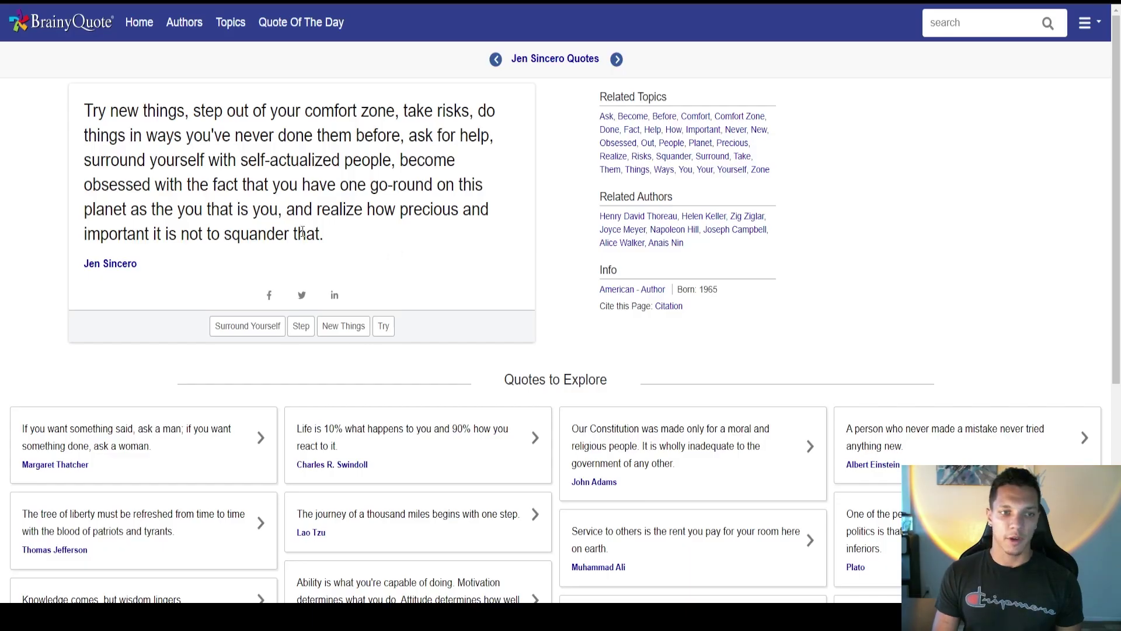
# Copy the 'Try new things, step out of your comfort zone' quote with its author.
pyautogui.moveTo(55, 103); pyautogui.dragTo(396, 269)
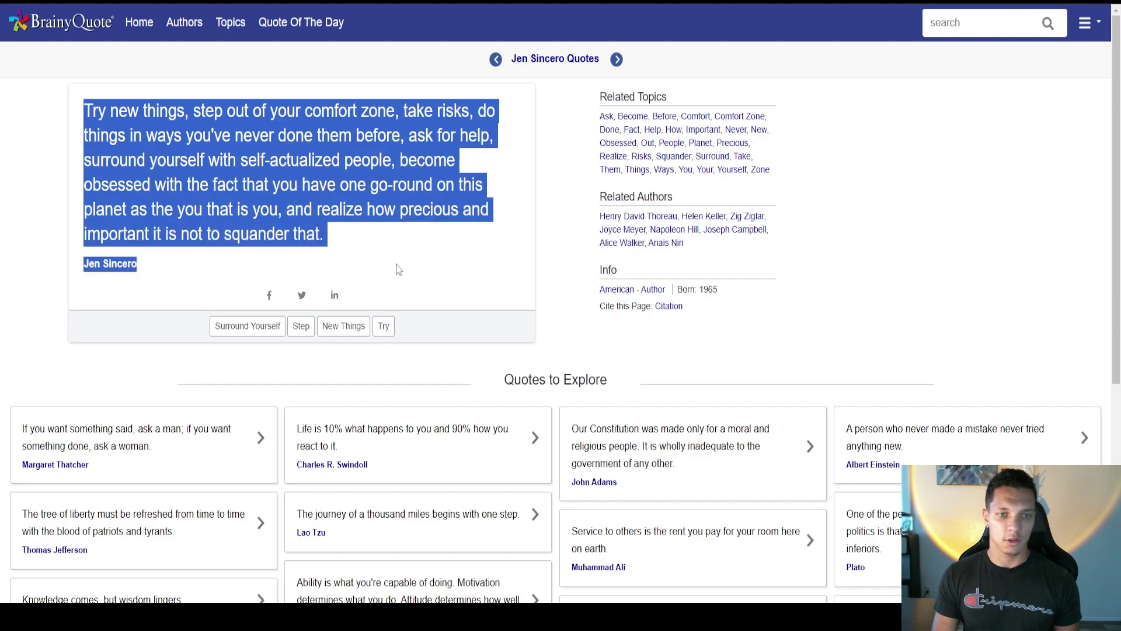
pyautogui.click(396, 269)
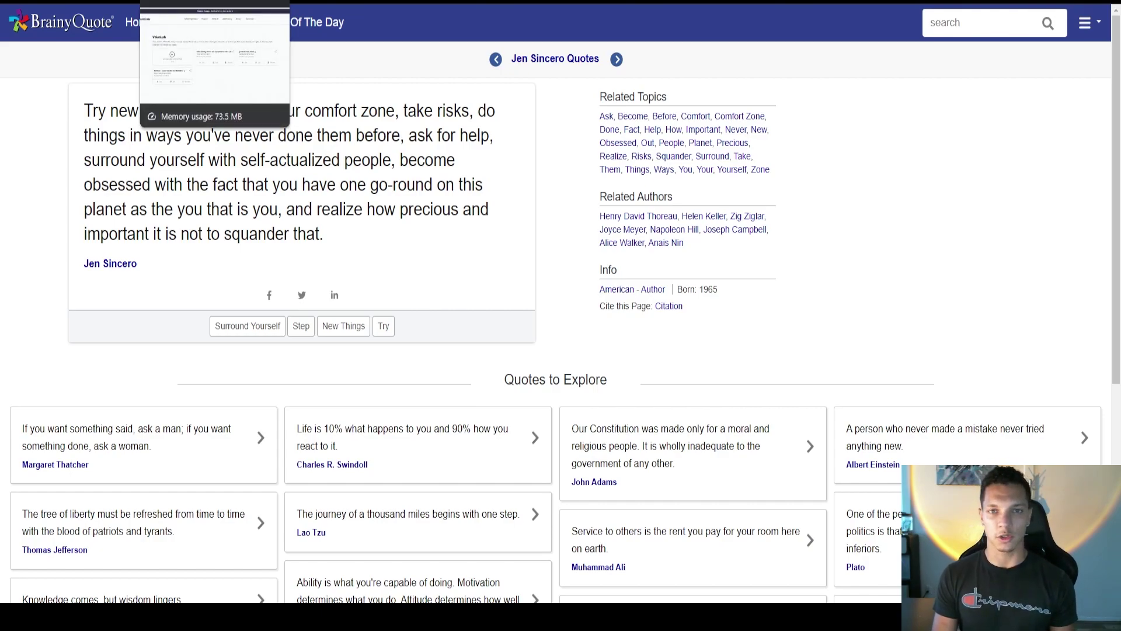
# Switch to the ElevenLabs browser tab showing the VoiceLab voices.
pyautogui.click(215, 2)
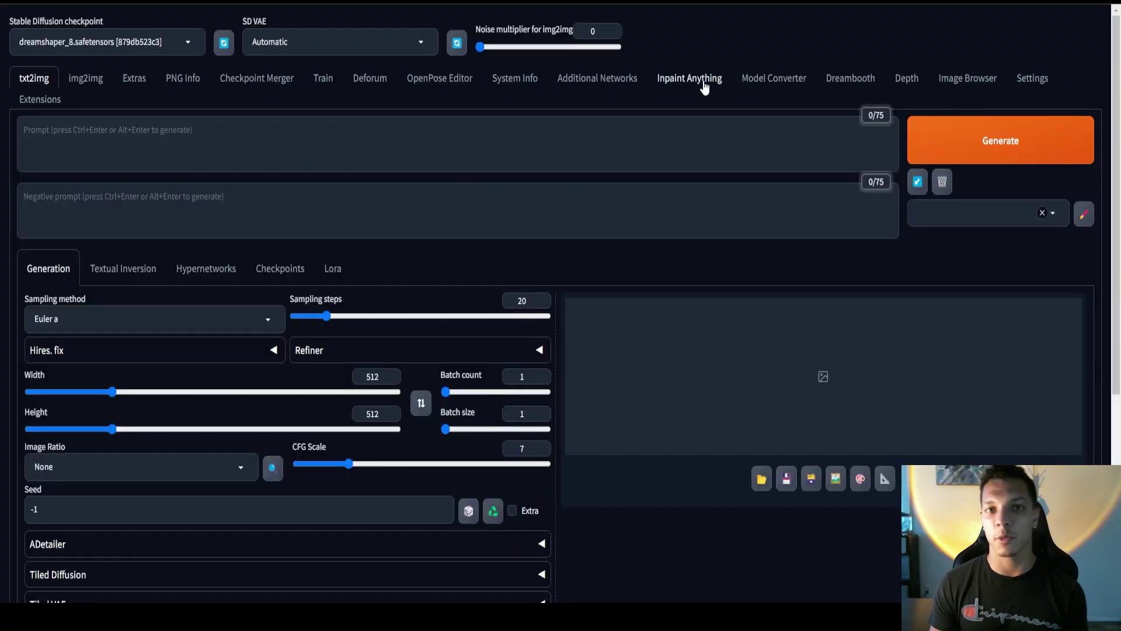
# Send the carpenter image from Image Browser to ControlNet Unit 0, with Tile control and Pixel Perfect on.
pyautogui.click(968, 78)
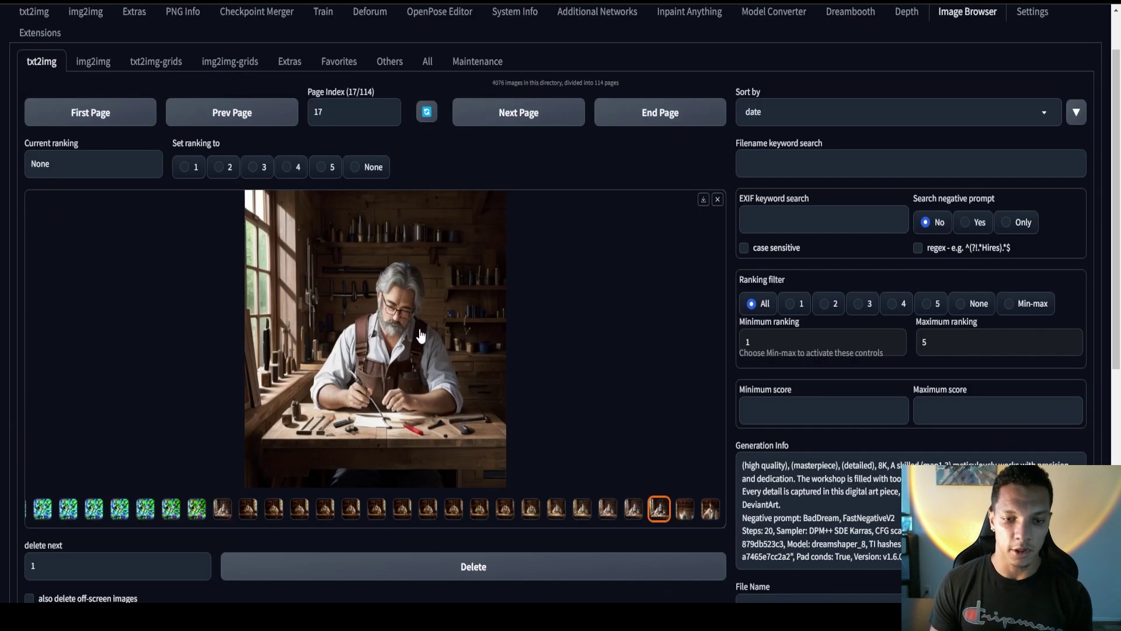
pyautogui.scroll(-3, 711, 316)
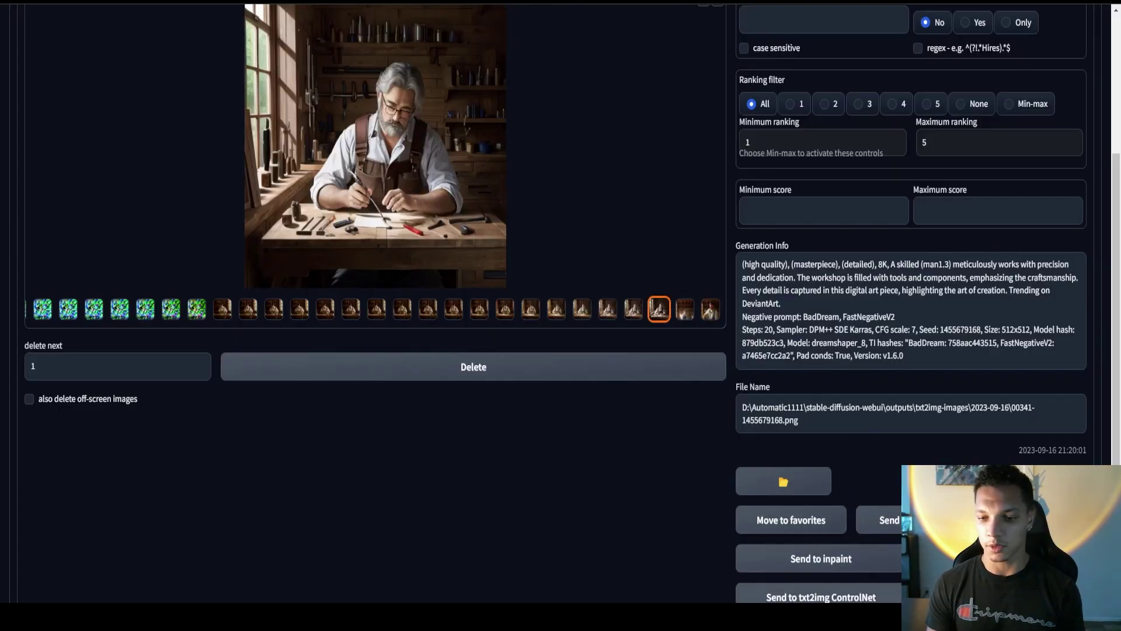
pyautogui.click(829, 597)
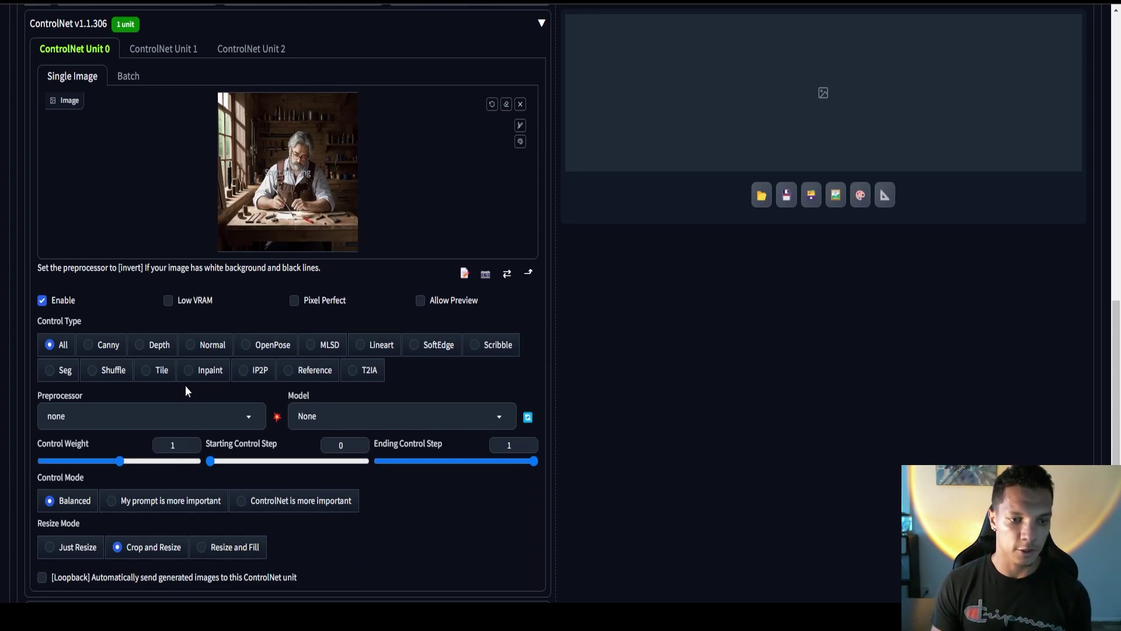
pyautogui.click(161, 374)
pyautogui.click(294, 300)
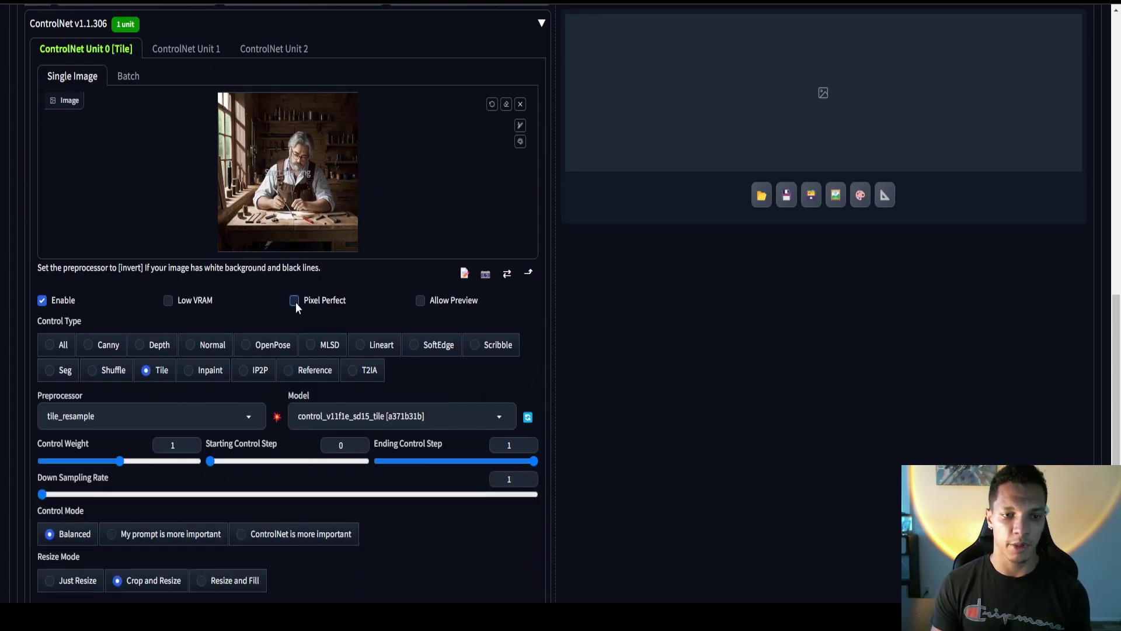
pyautogui.scroll(-2, 400, 267)
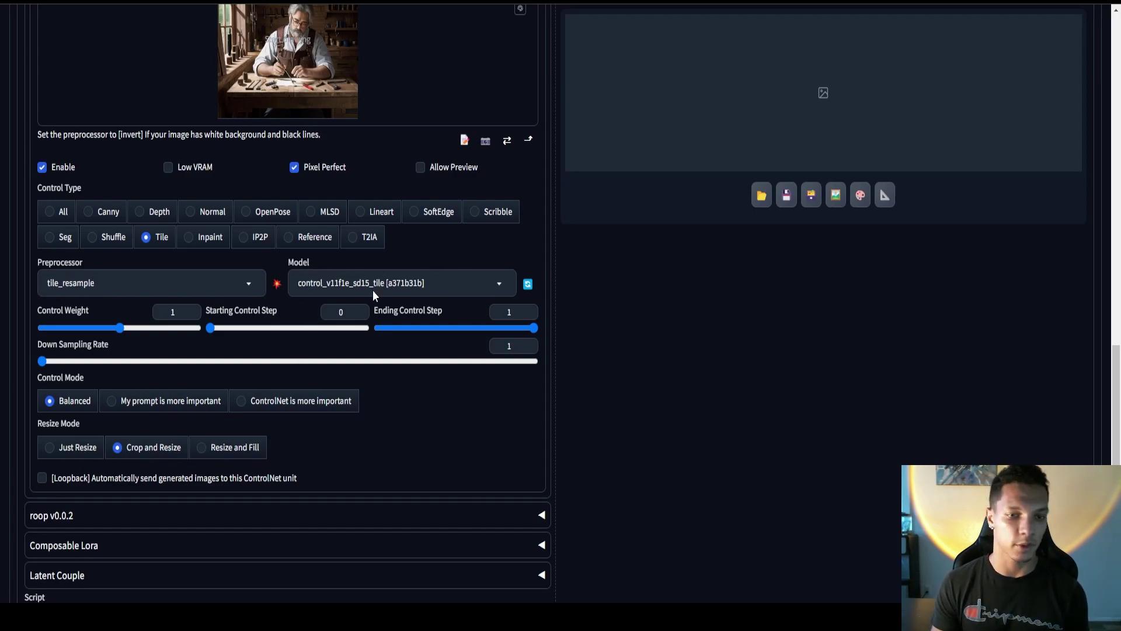
pyautogui.scroll(6, 403, 300)
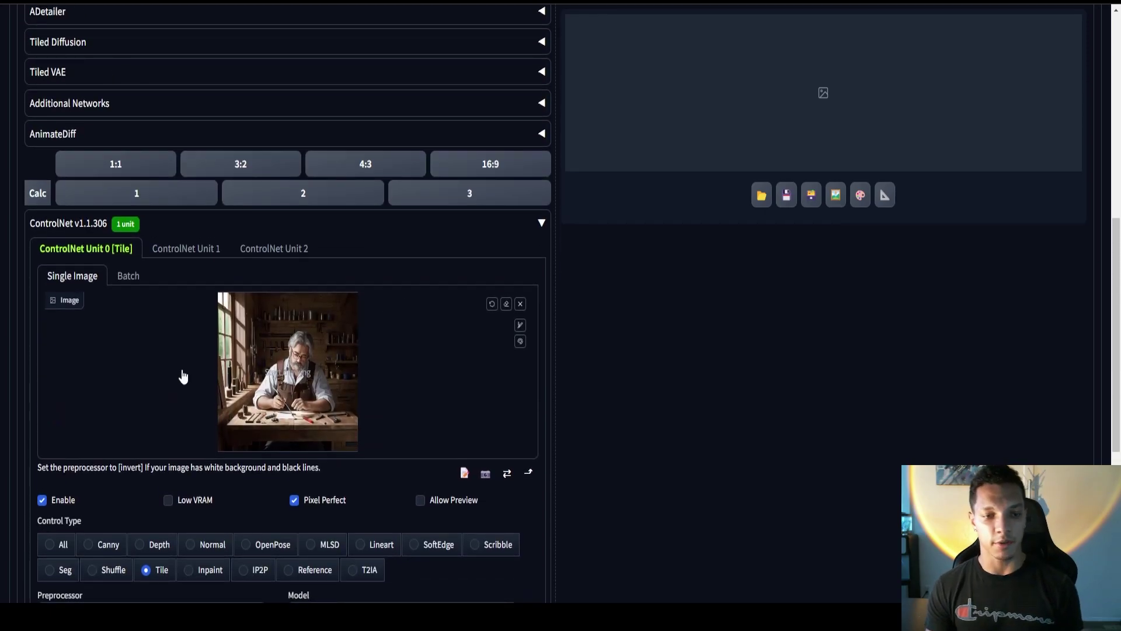
# Expand AnimateDiff and paste the craftsman image's prompt from Image Browser into the txt2img prompt.
pyautogui.scroll(4, 57, 242)
pyautogui.click(61, 336)
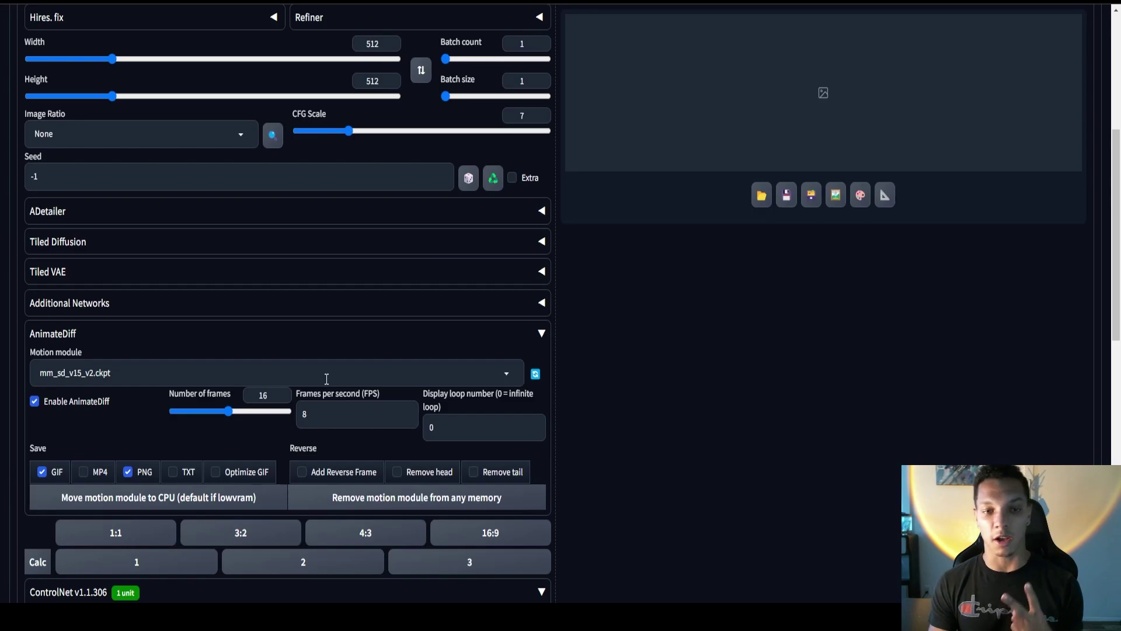
pyautogui.scroll(6, 327, 378)
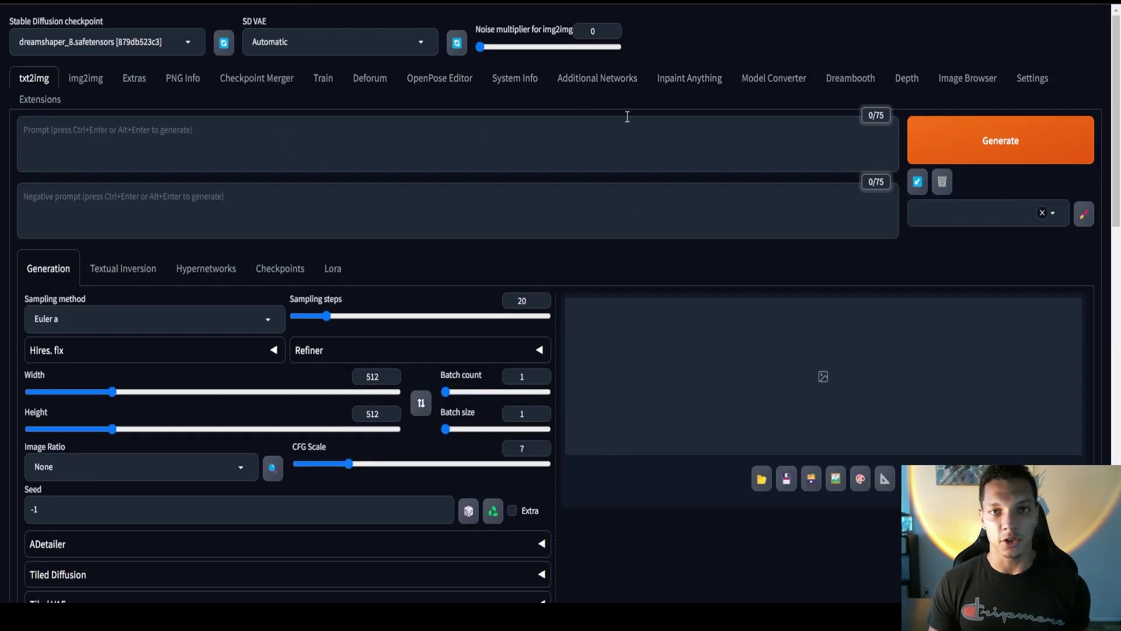
pyautogui.click(964, 81)
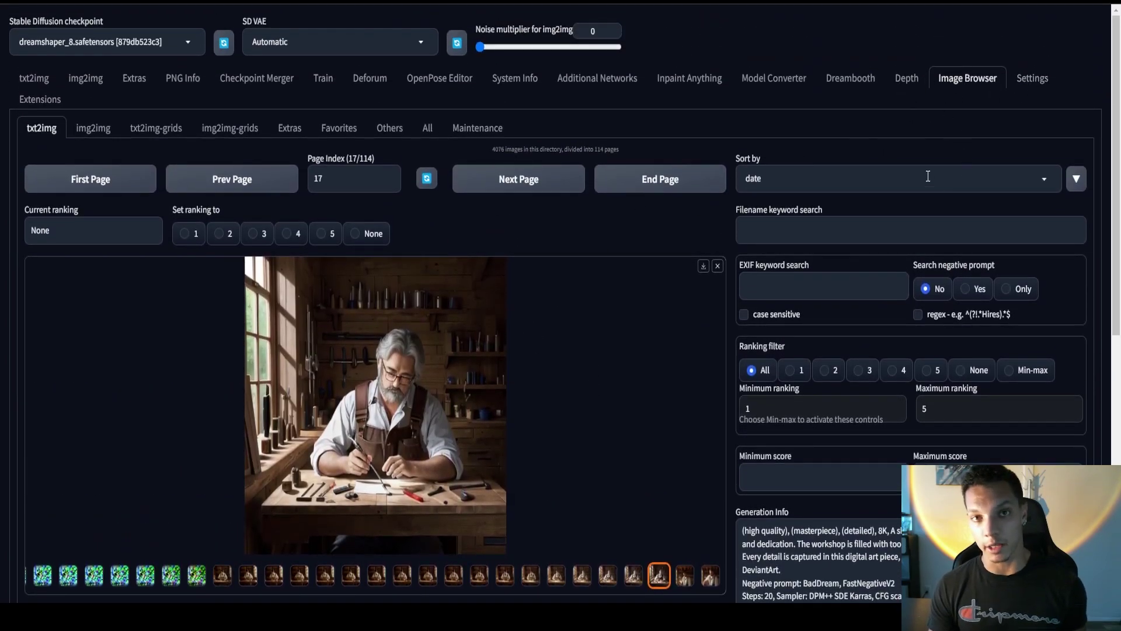
pyautogui.scroll(-3, 928, 175)
pyautogui.moveTo(742, 333); pyautogui.dragTo(804, 372)
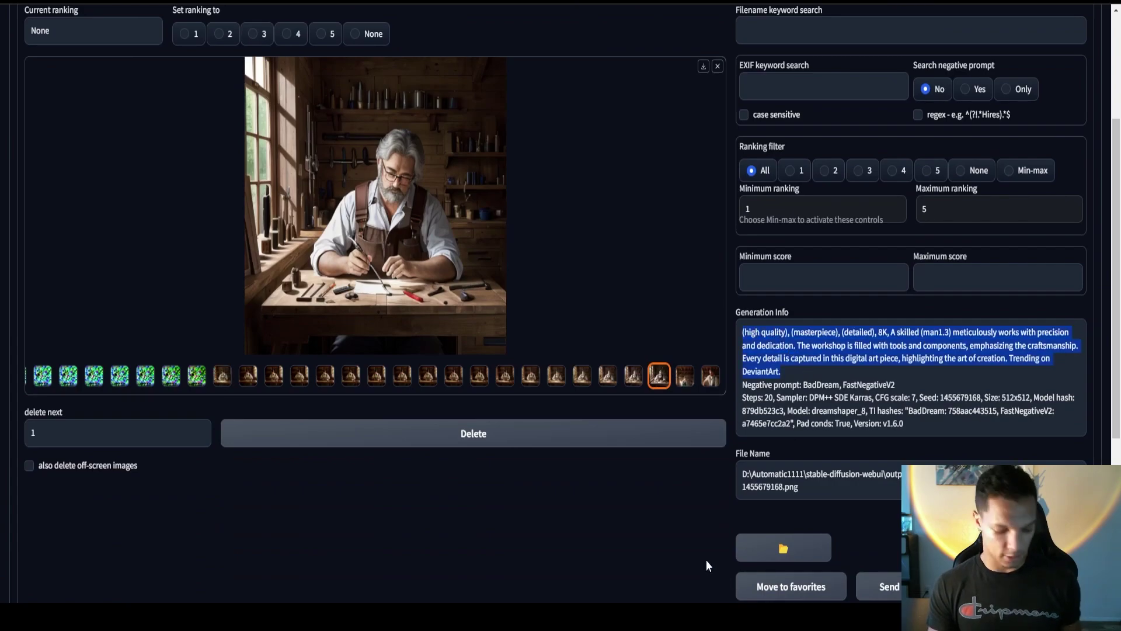
pyautogui.scroll(2, 455, 296)
pyautogui.scroll(1, 455, 296)
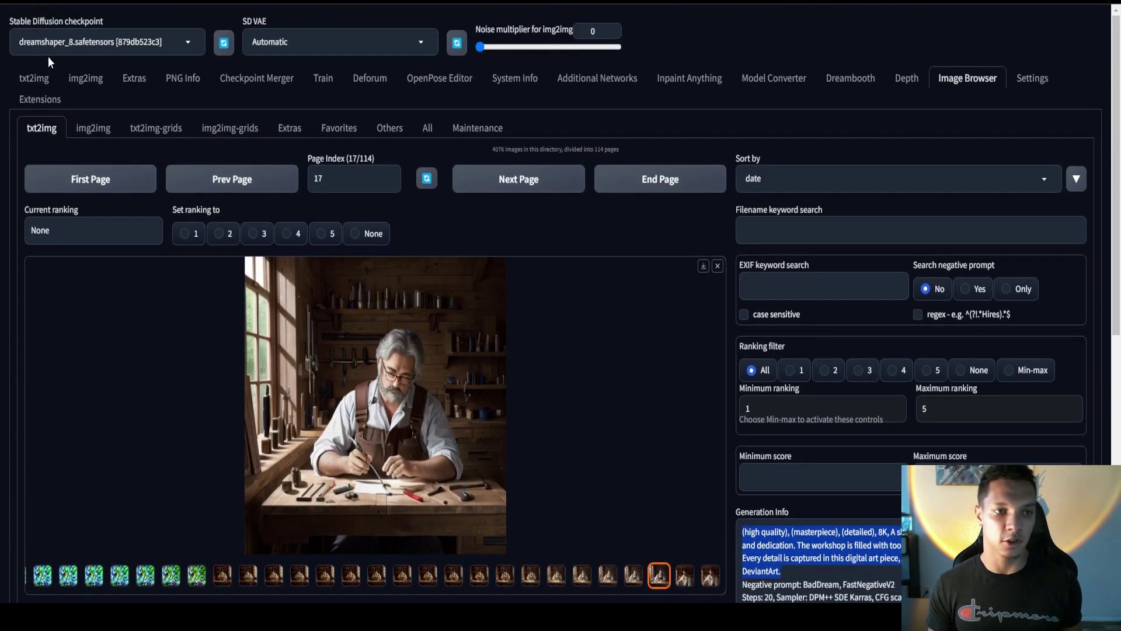
pyautogui.click(32, 78)
pyautogui.click(296, 155)
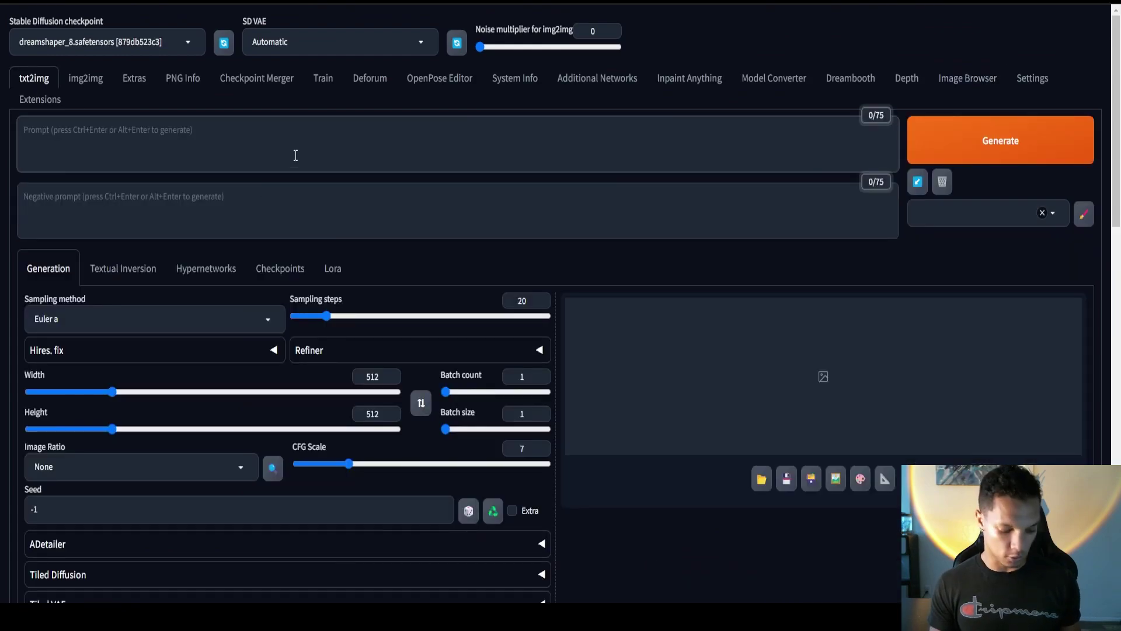
pyautogui.hotkey('ctrl', 'v')
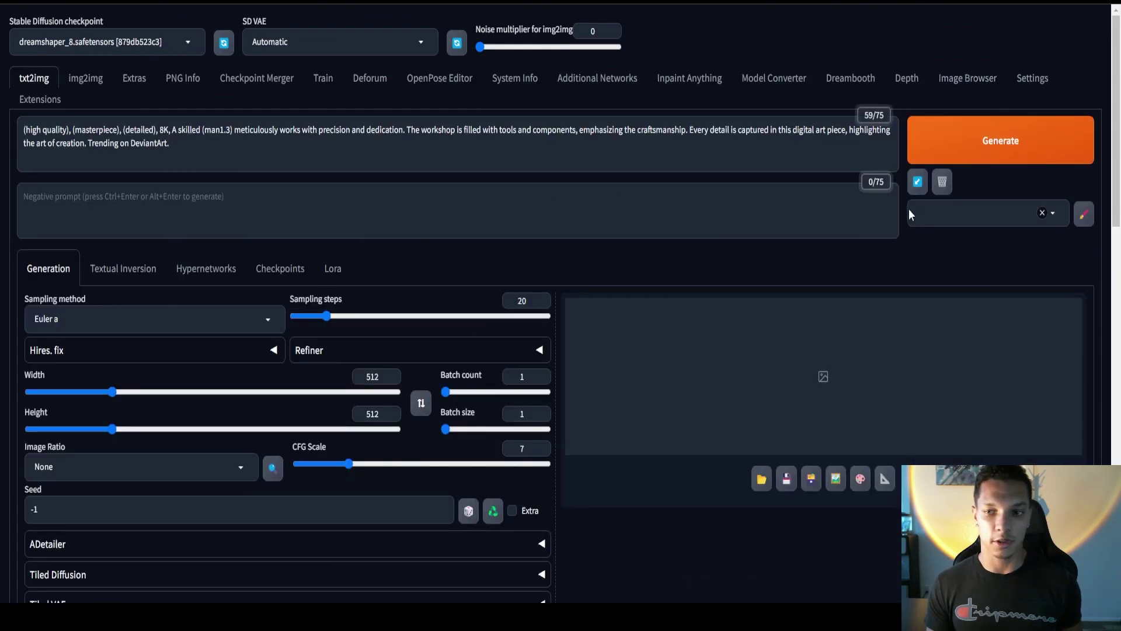
# Add the BadDream and FastNegativeV2 styles.
pyautogui.click(943, 214)
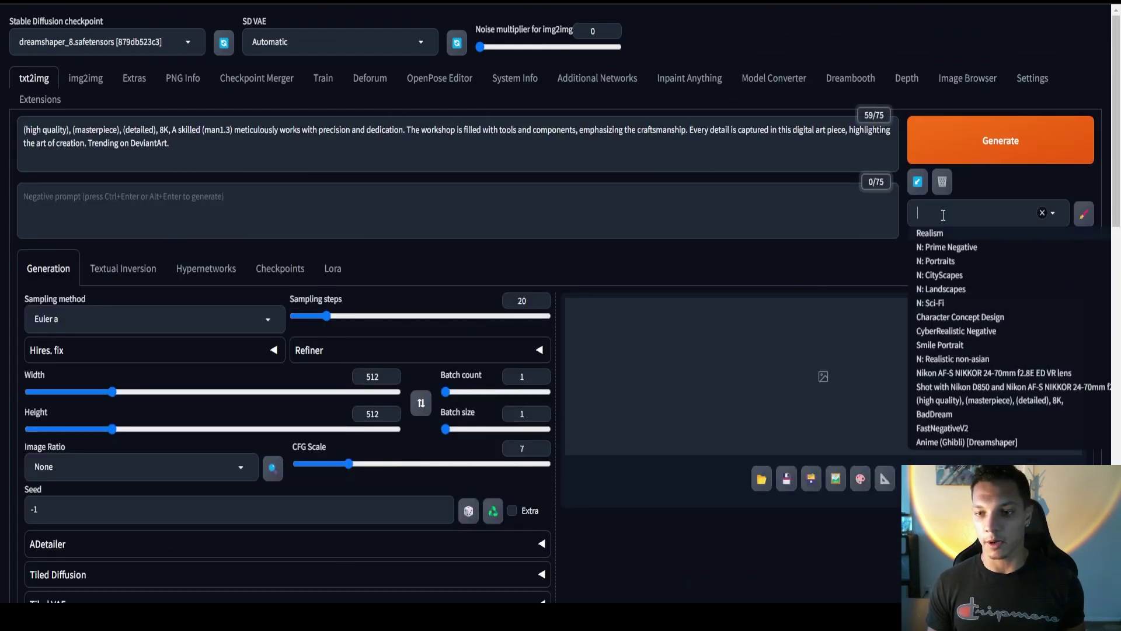
pyautogui.click(940, 419)
pyautogui.click(957, 432)
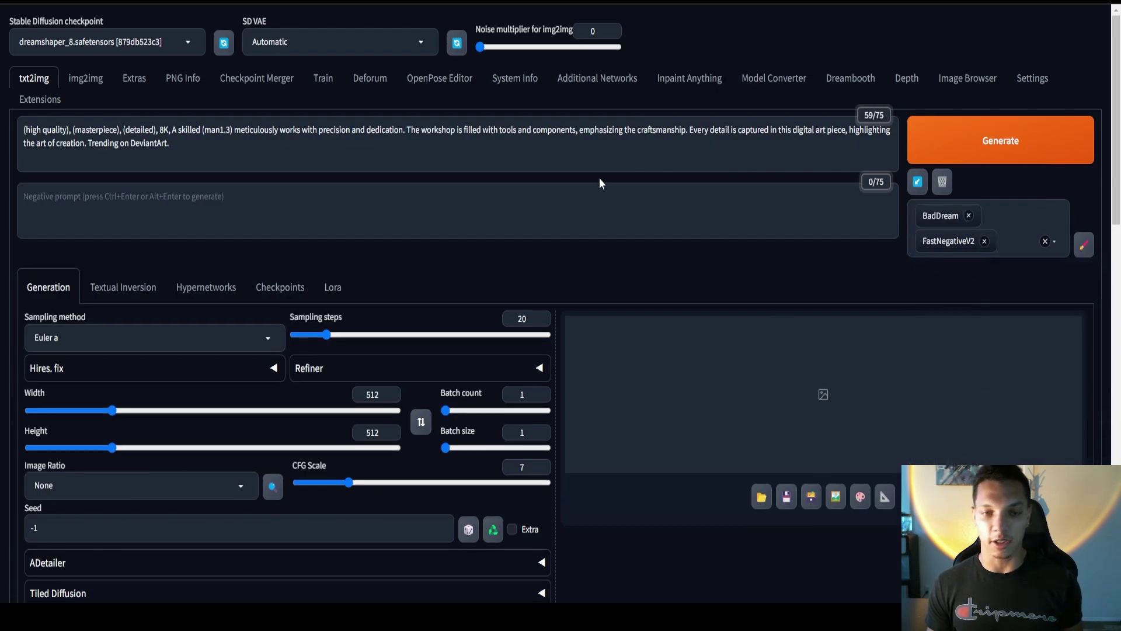
# Set the sampling method to DPM++ SDE Karras.
pyautogui.scroll(-3, 564, 359)
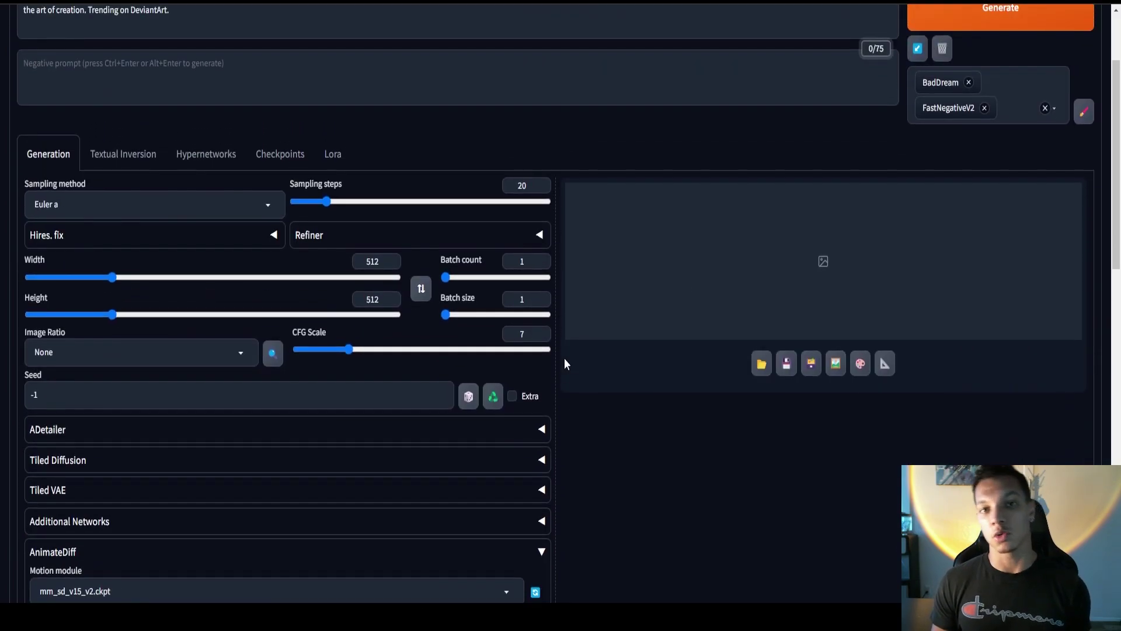
pyautogui.scroll(3, 430, 152)
pyautogui.scroll(-3, 292, 101)
pyautogui.click(256, 141)
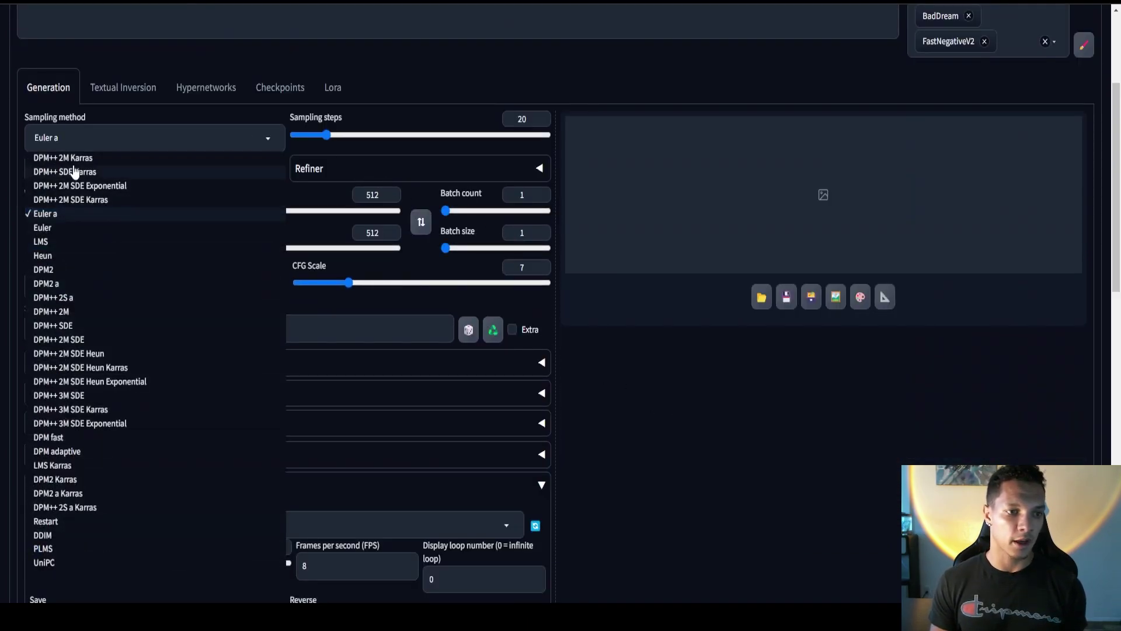
pyautogui.scroll(3, 71, 170)
pyautogui.click(70, 304)
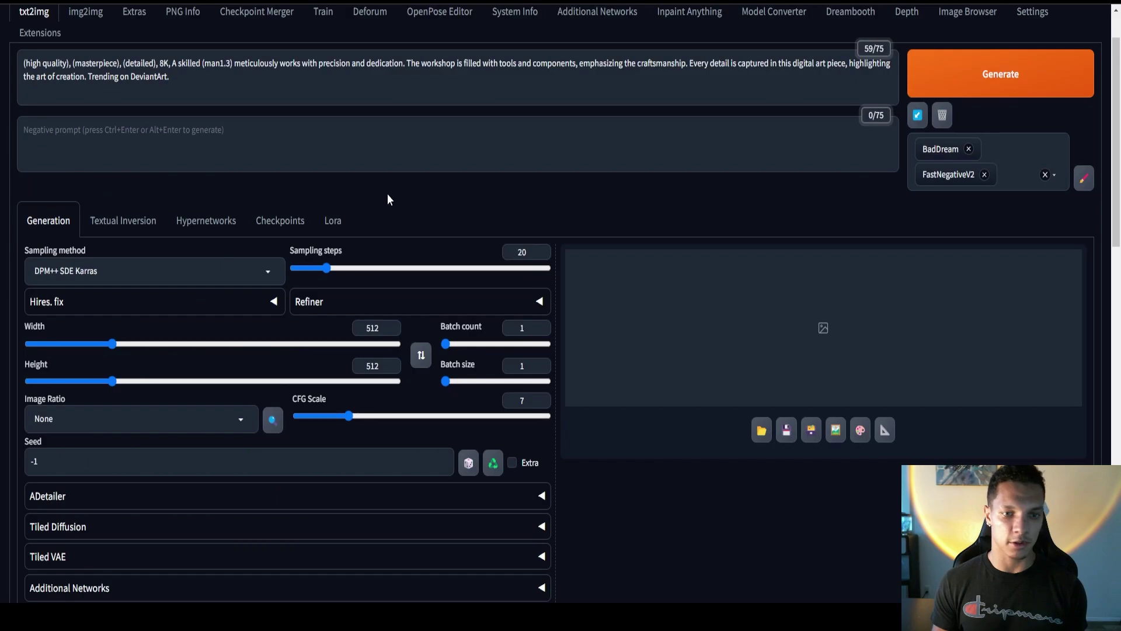
pyautogui.scroll(-4, 495, 202)
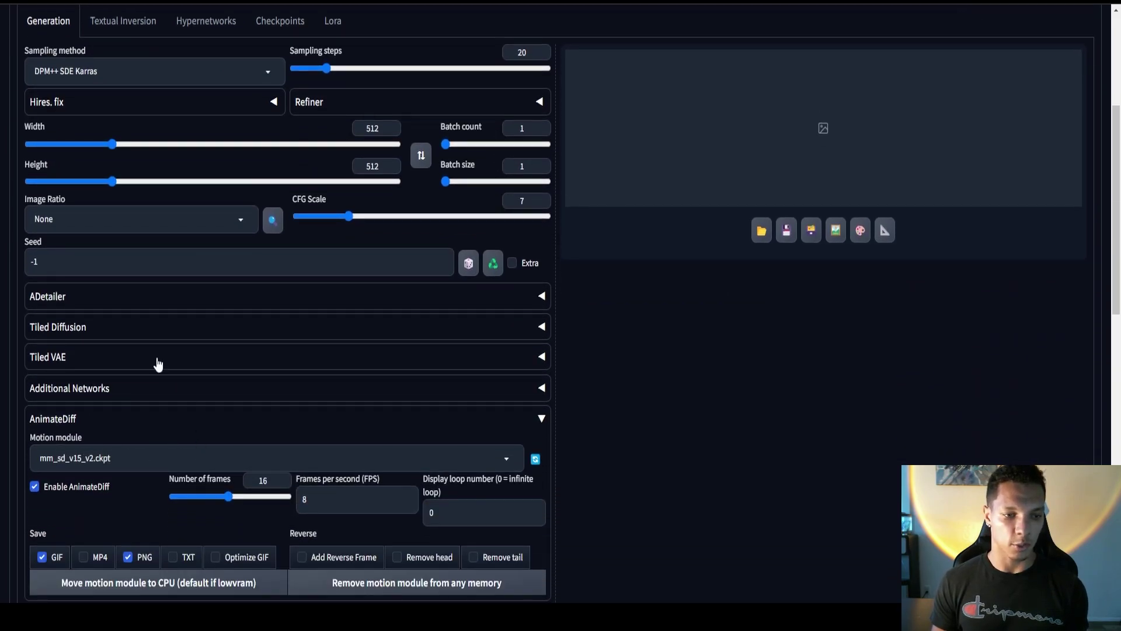
pyautogui.scroll(4, 135, 342)
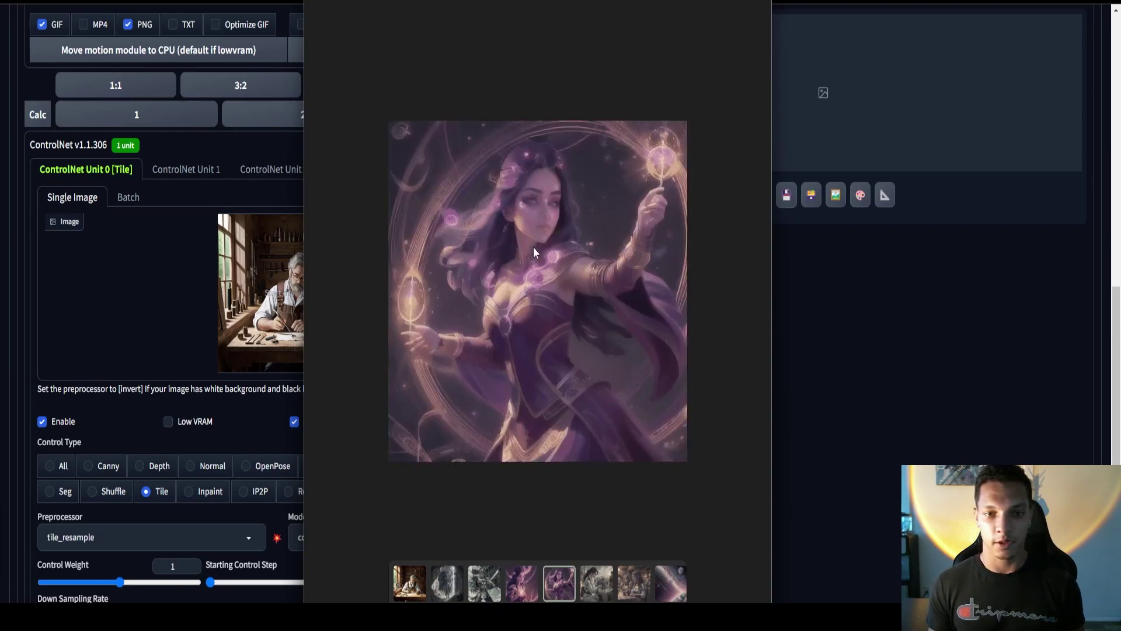
# Step back to the previous generated sorceress image in the gallery preview.
pyautogui.click(521, 582)
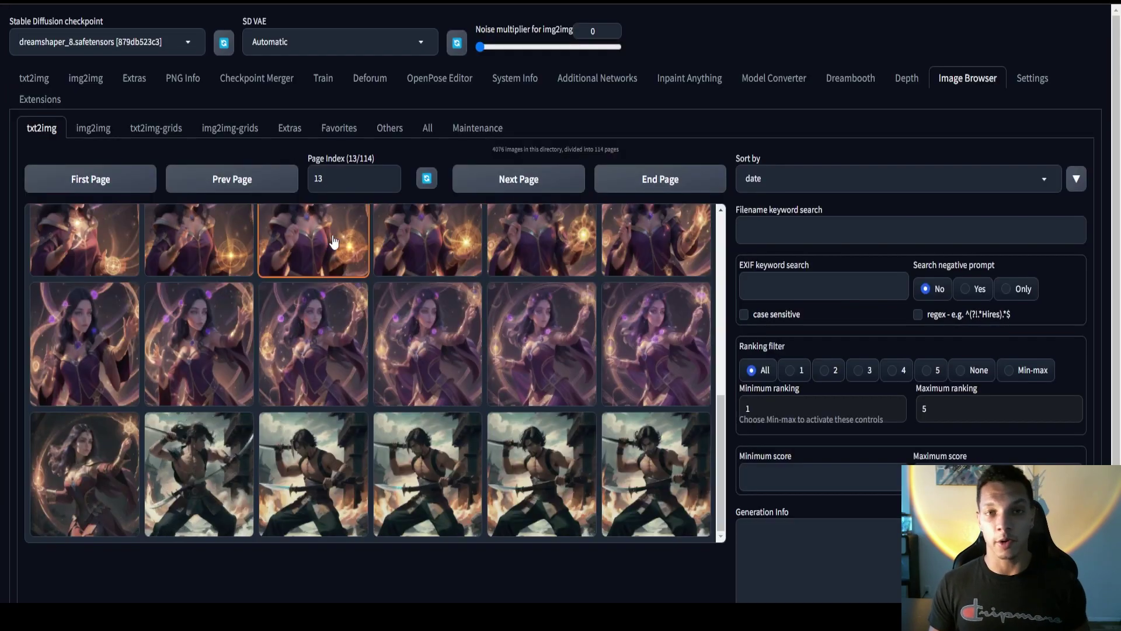
# Open the mage image from the Image Browser grid and scroll down to its generation info and file name.
pyautogui.scroll(1, 350, 248)
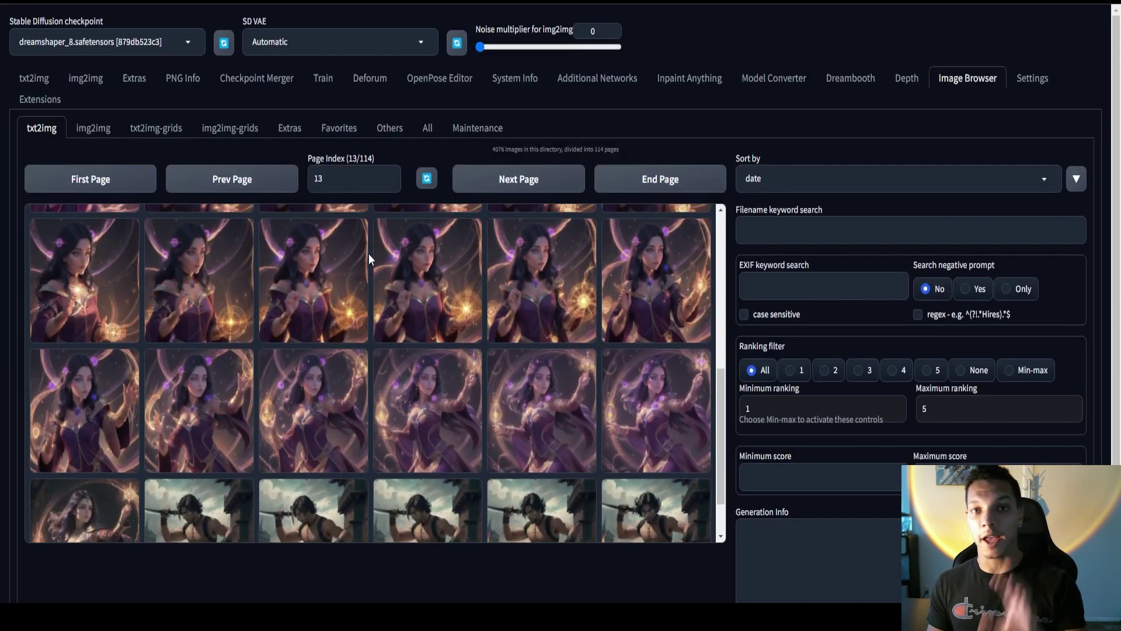
pyautogui.click(377, 263)
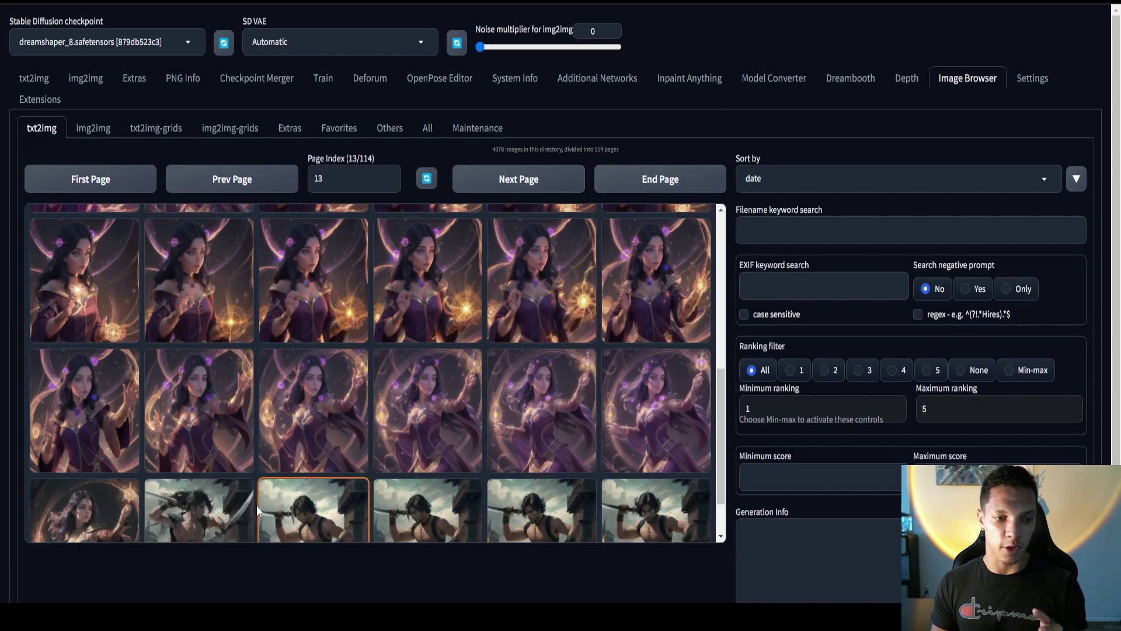
pyautogui.scroll(-1, 322, 402)
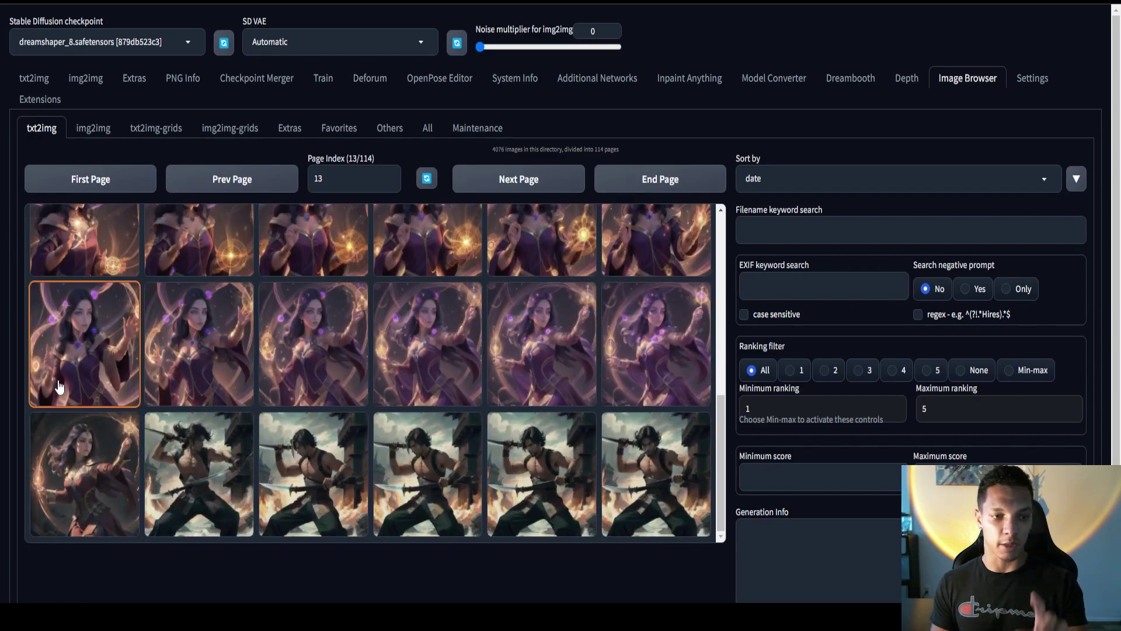
pyautogui.scroll(2, 619, 281)
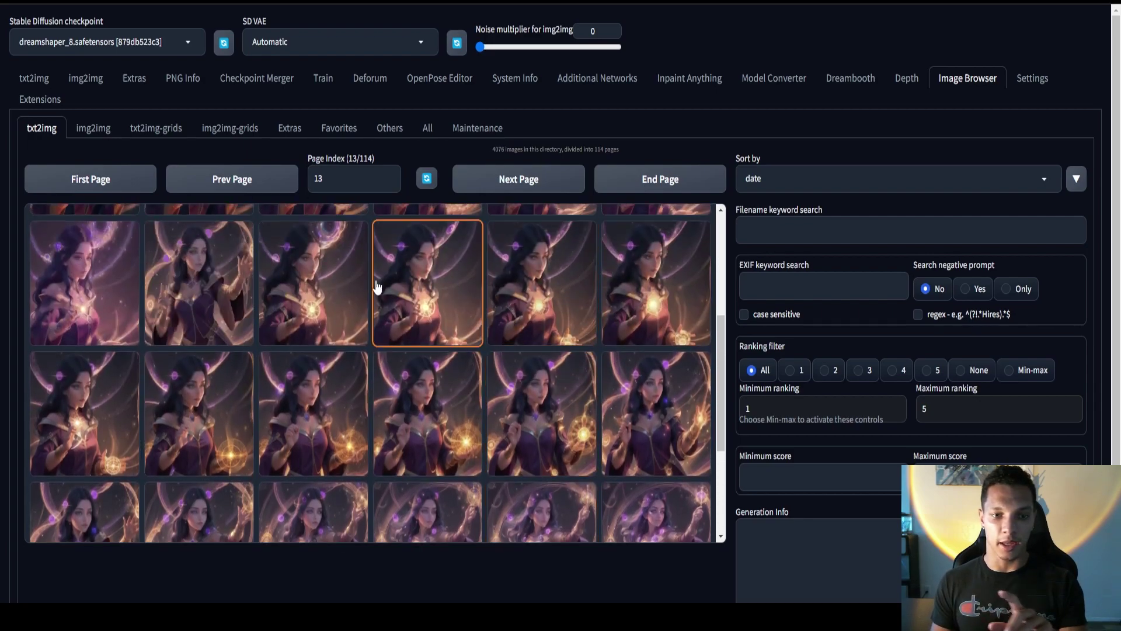
pyautogui.click(325, 281)
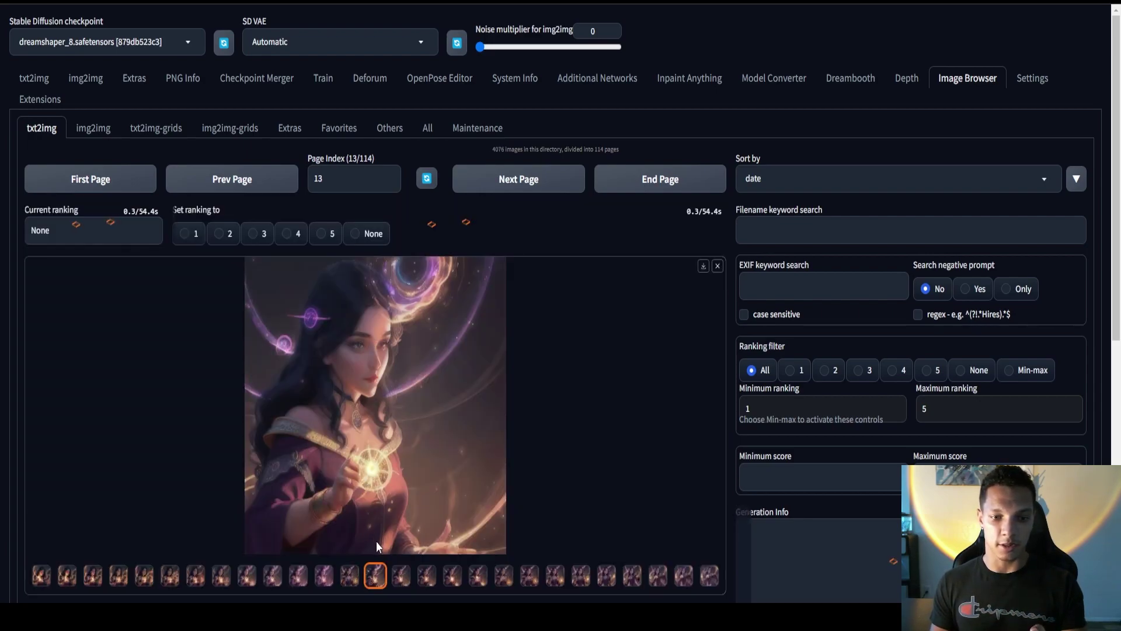
pyautogui.scroll(-1, 512, 455)
pyautogui.scroll(-3, 759, 433)
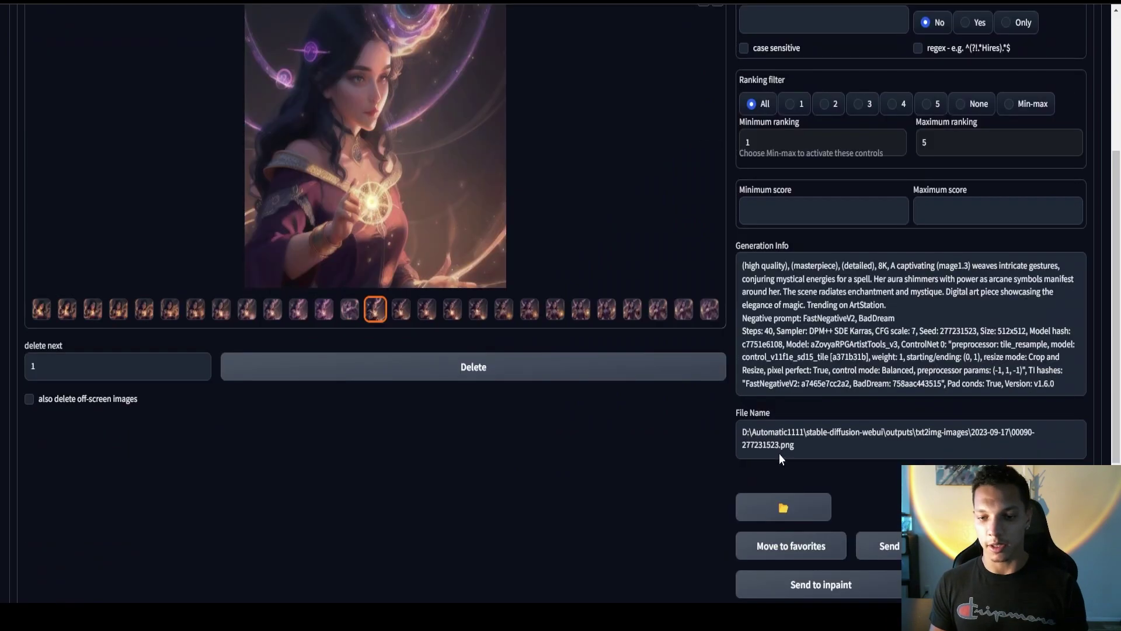
pyautogui.click(767, 515)
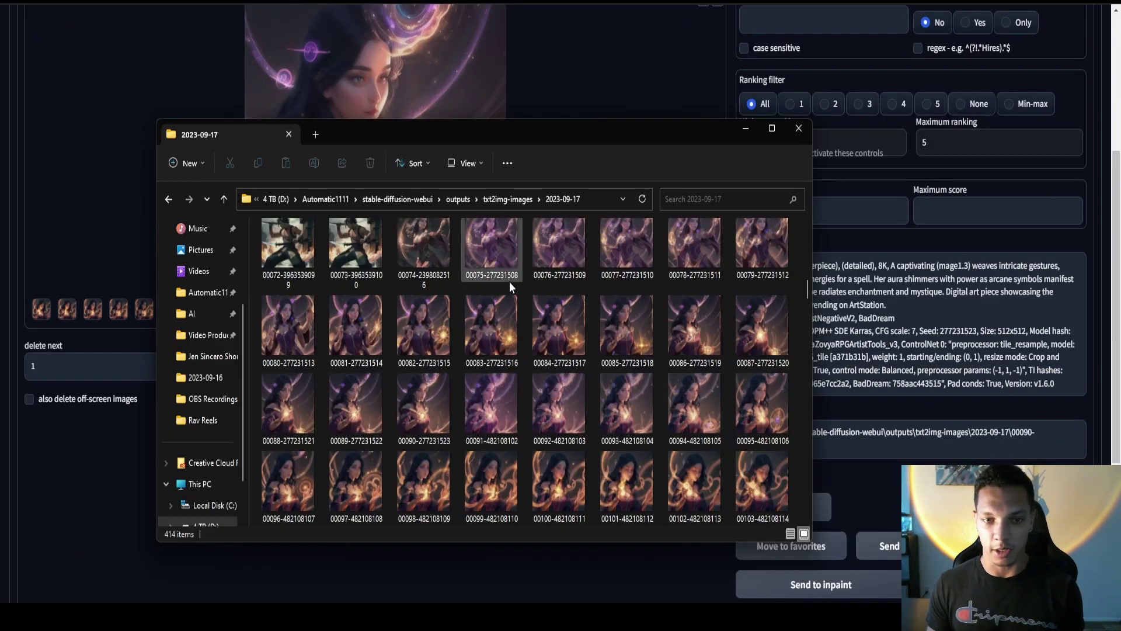
pyautogui.scroll(2, 527, 397)
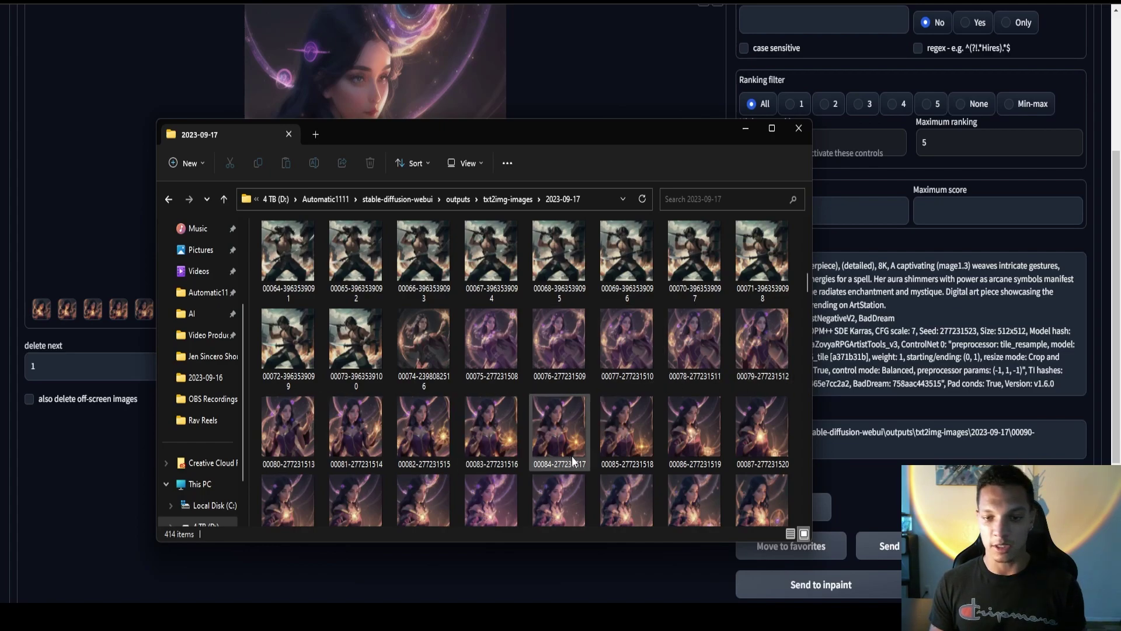
pyautogui.scroll(-1, 651, 416)
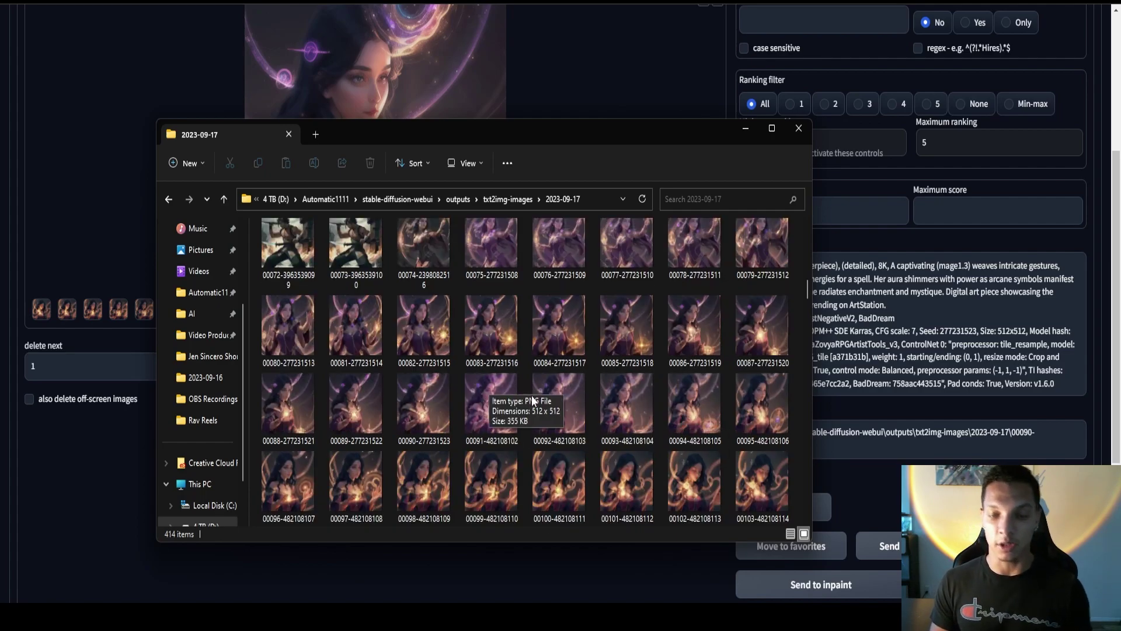
pyautogui.scroll(1, 537, 395)
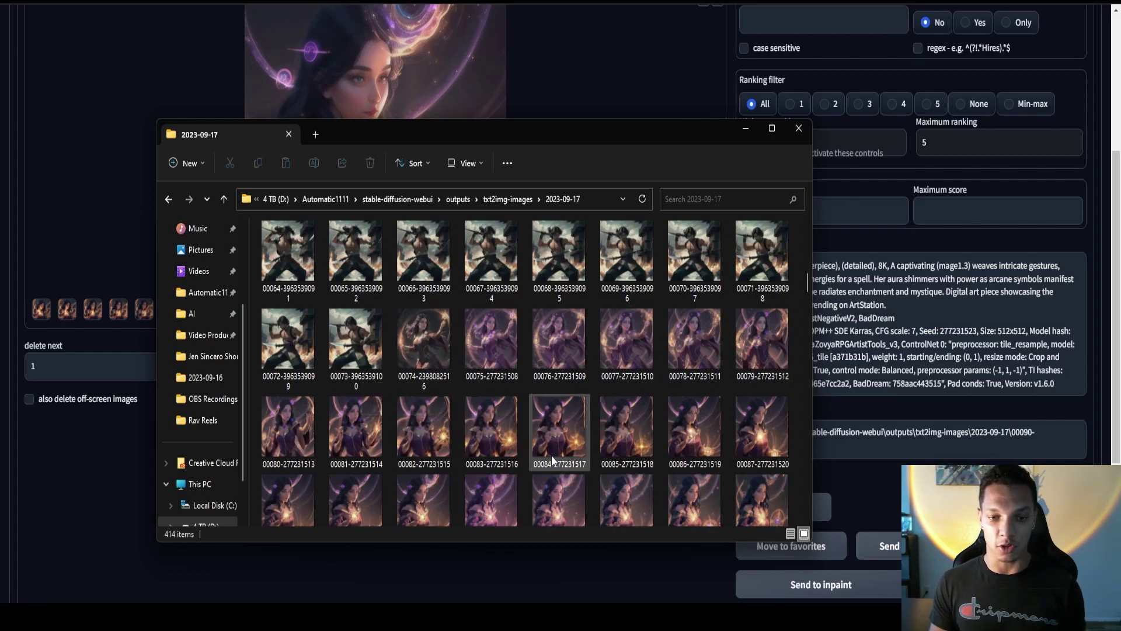
pyautogui.scroll(-2, 552, 455)
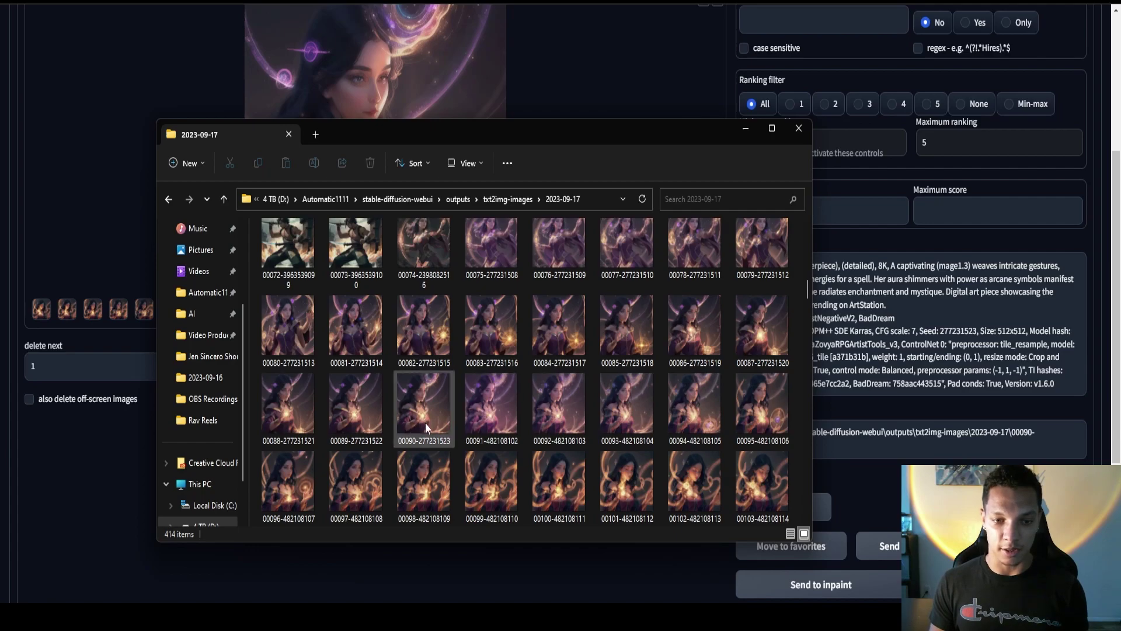
pyautogui.click(430, 404)
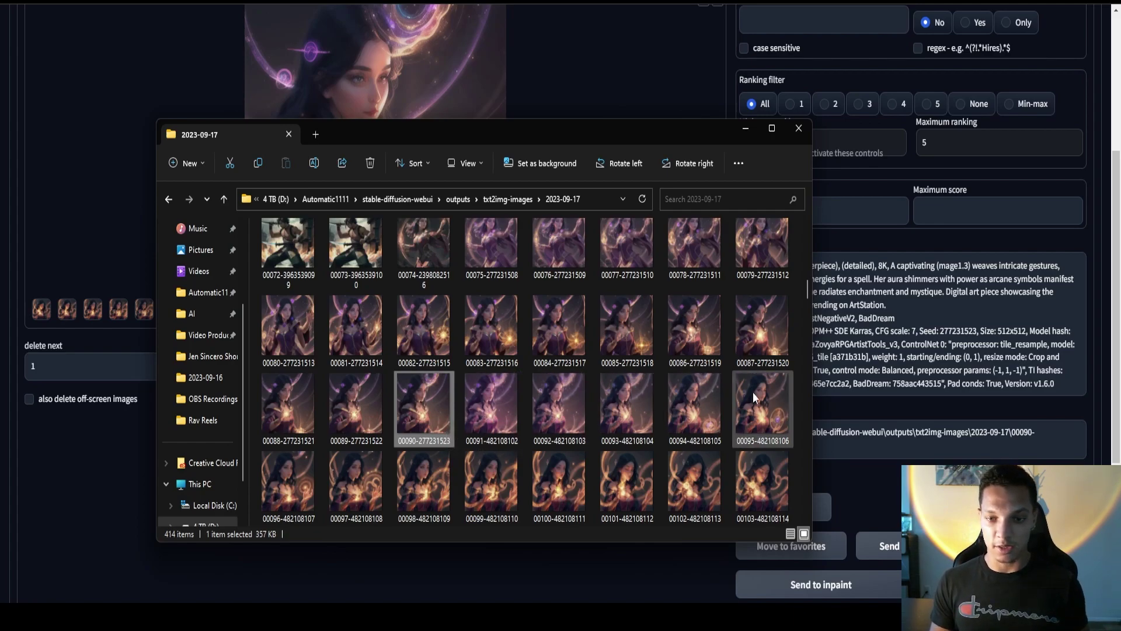
pyautogui.scroll(2, 485, 386)
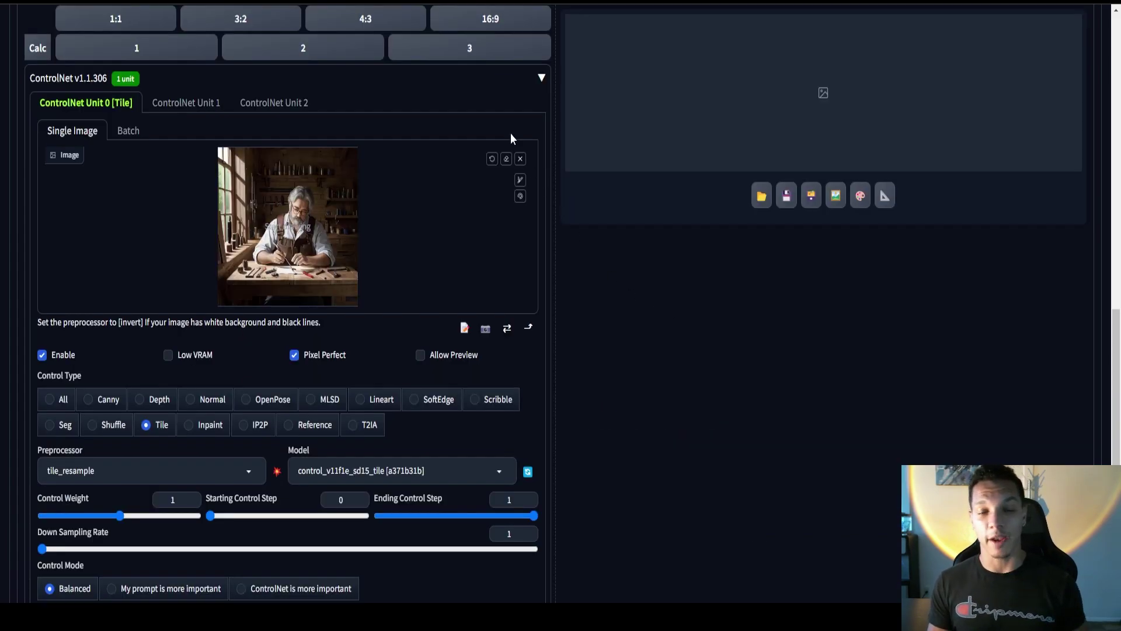
# Enable ControlNet Unit 1 and adjust the Multi ControlNet max models slider in Settings.
pyautogui.click(198, 106)
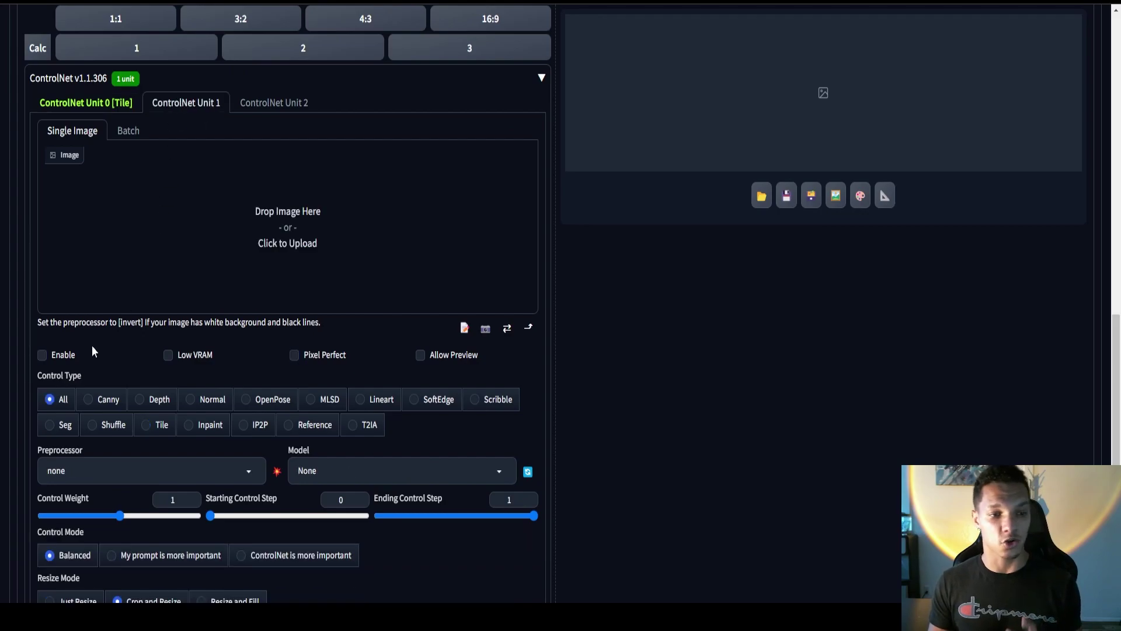
pyautogui.click(67, 355)
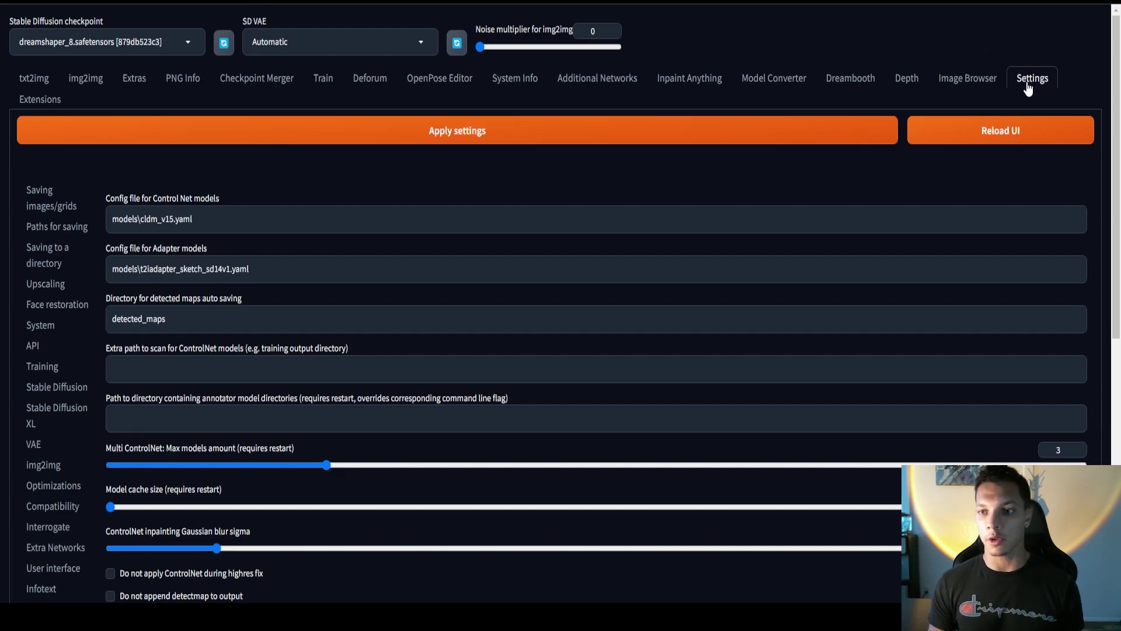
pyautogui.scroll(-6, 107, 512)
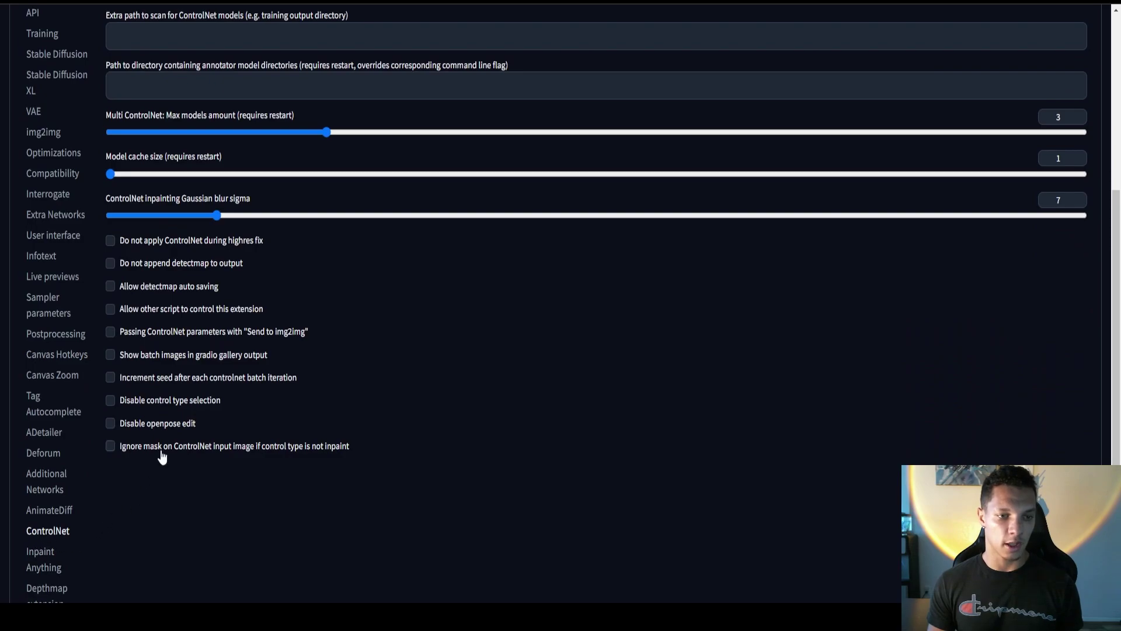
pyautogui.scroll(1, 163, 455)
pyautogui.scroll(2, 267, 447)
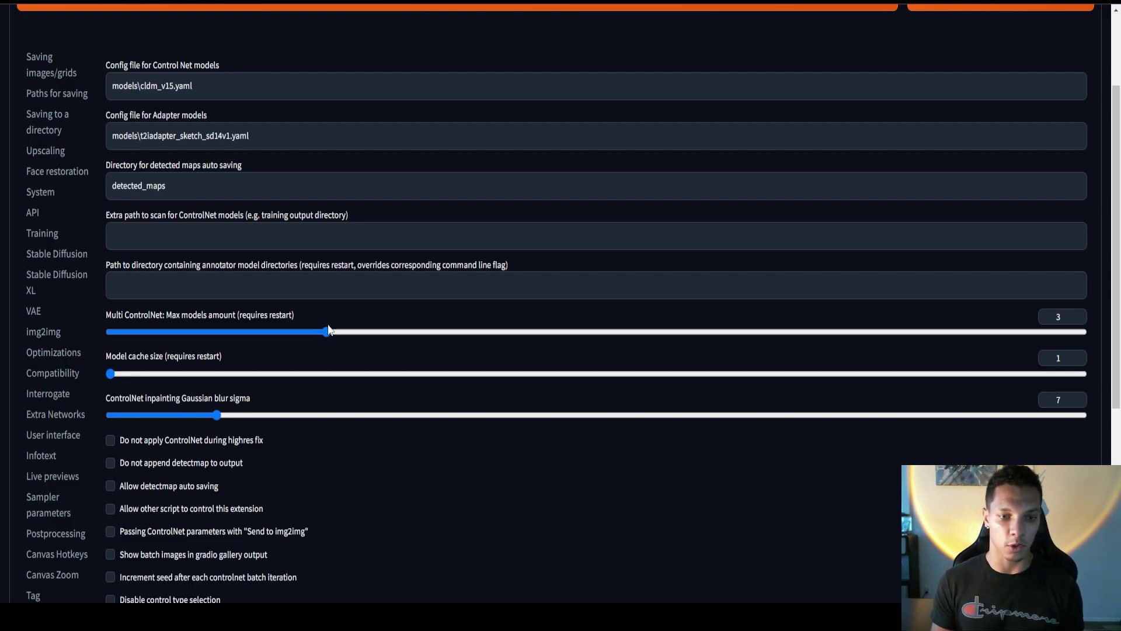
pyautogui.moveTo(326, 332); pyautogui.dragTo(296, 334)
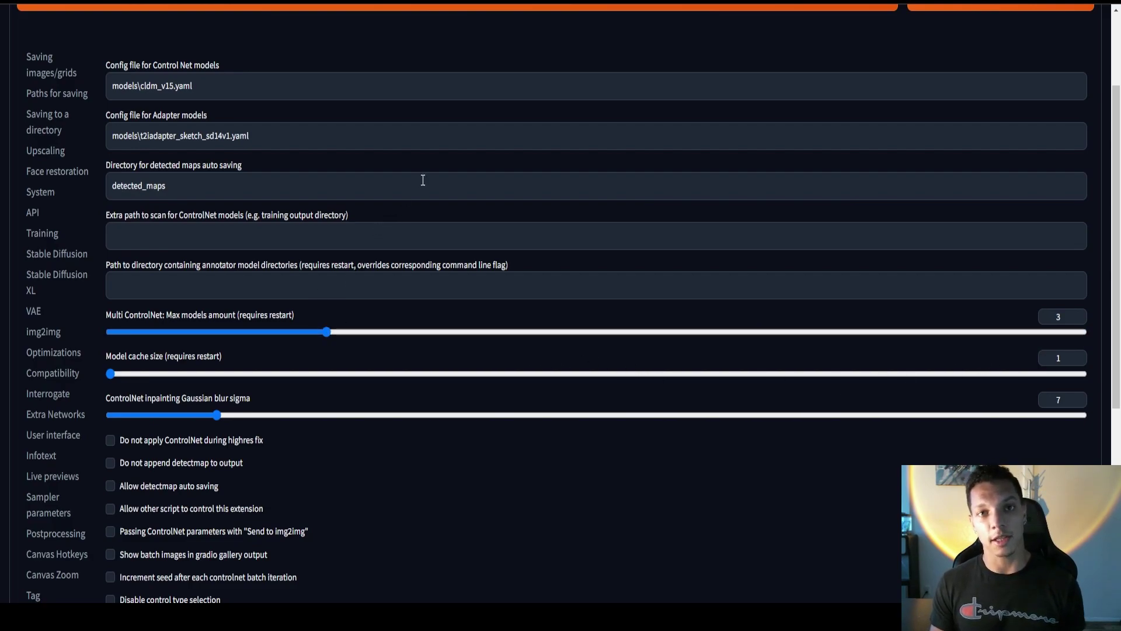
pyautogui.scroll(2, 423, 180)
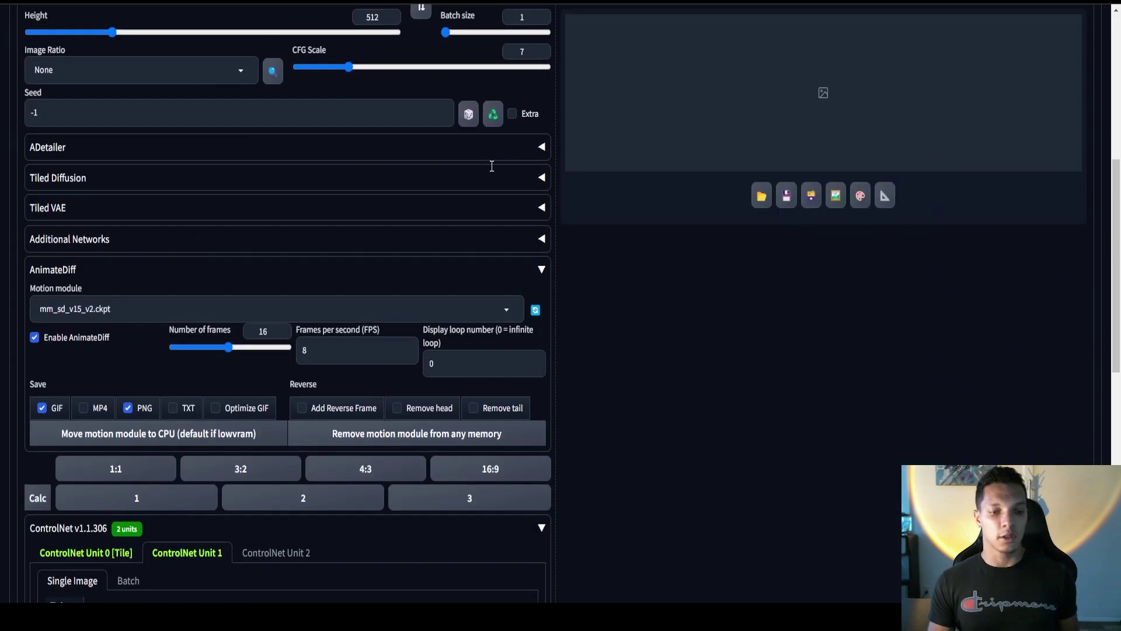
# Review the mage image's Generation Info in Image Browser, then go back to txt2img.
pyautogui.scroll(-3, 162, 298)
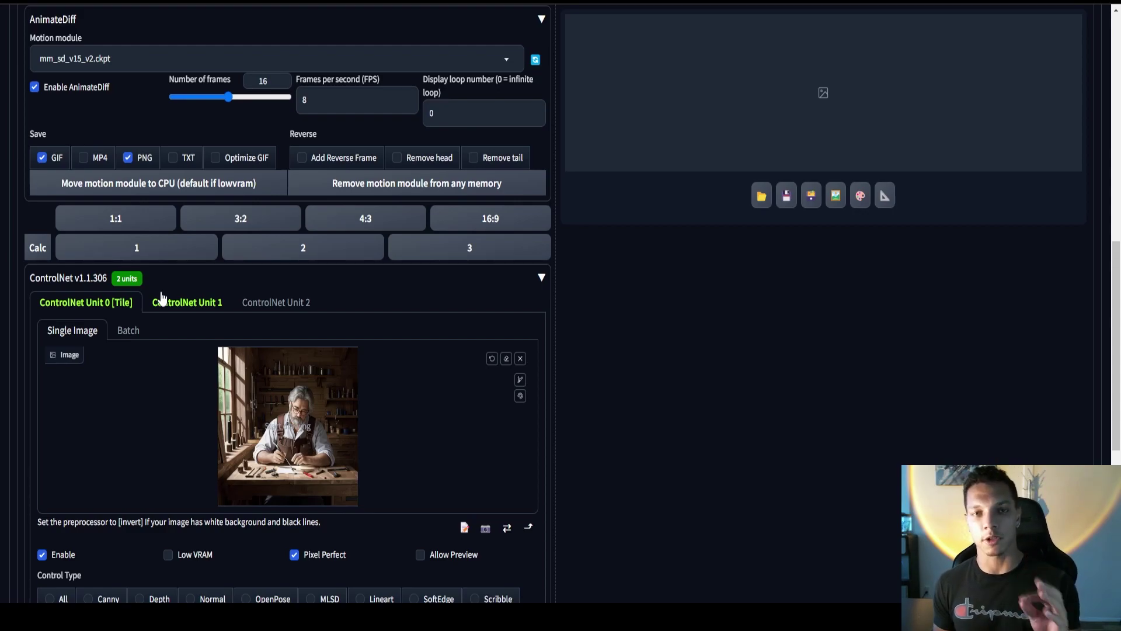
pyautogui.scroll(10, 162, 298)
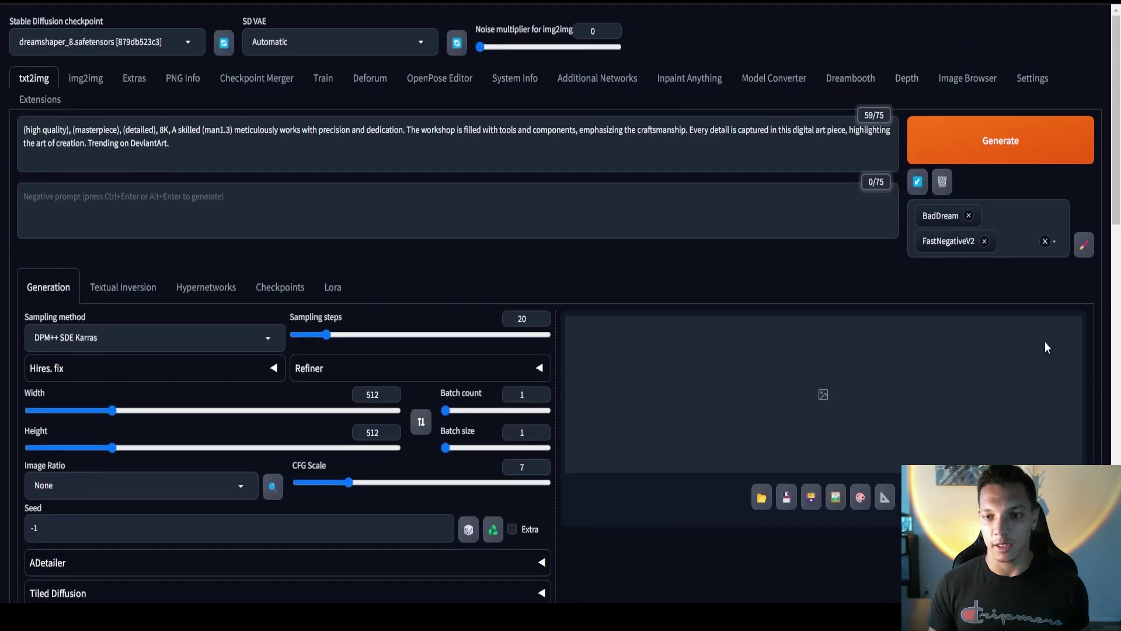
pyautogui.click(968, 78)
pyautogui.scroll(-2, 339, 246)
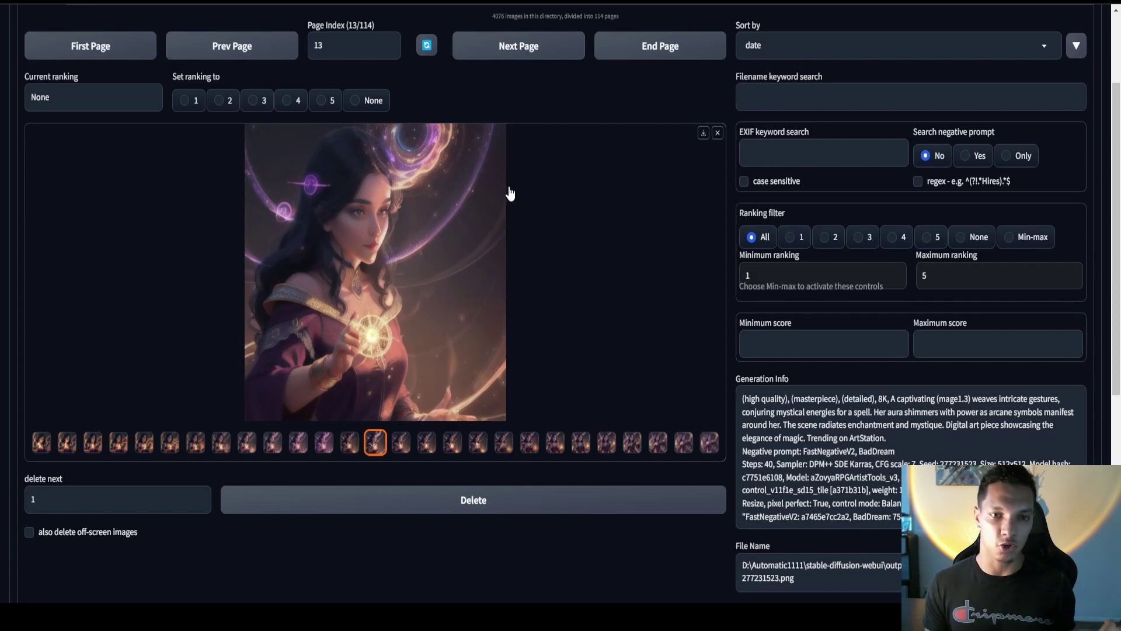
pyautogui.scroll(2, 42, 116)
pyautogui.click(34, 78)
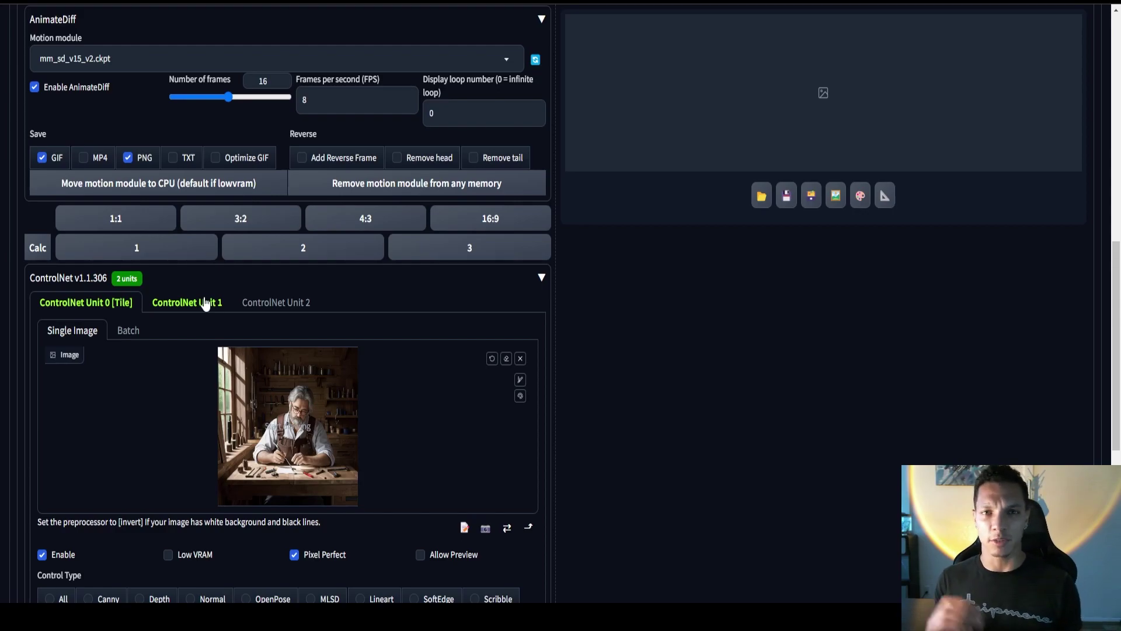
pyautogui.scroll(9, 730, 465)
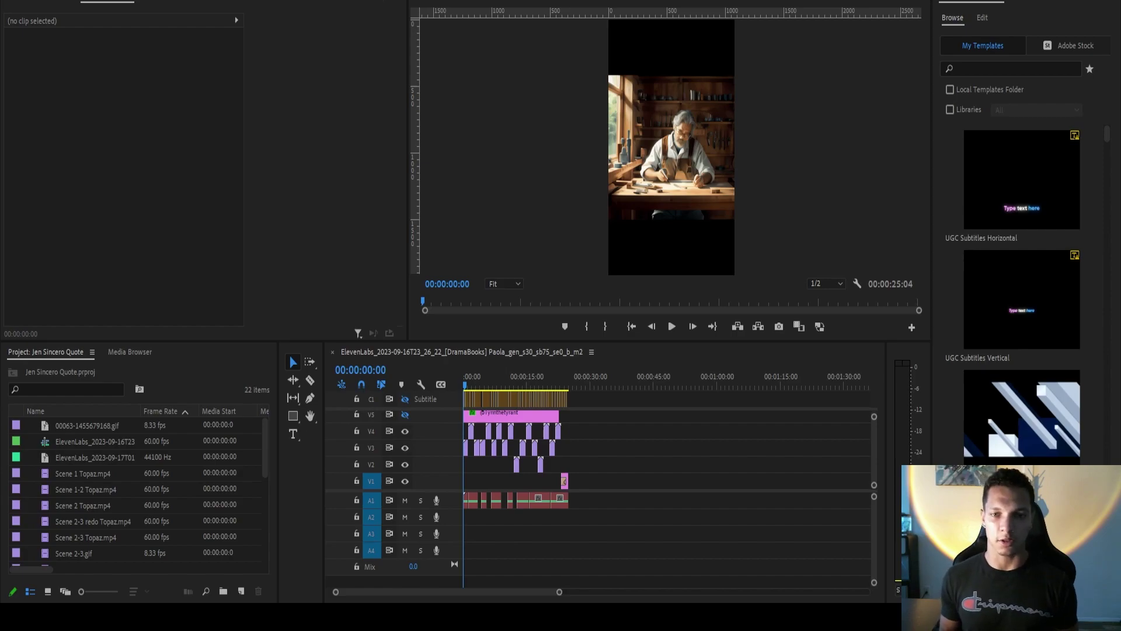
# Play the vertical sequence from the start and stop it at about 15 seconds.
pyautogui.click(669, 335)
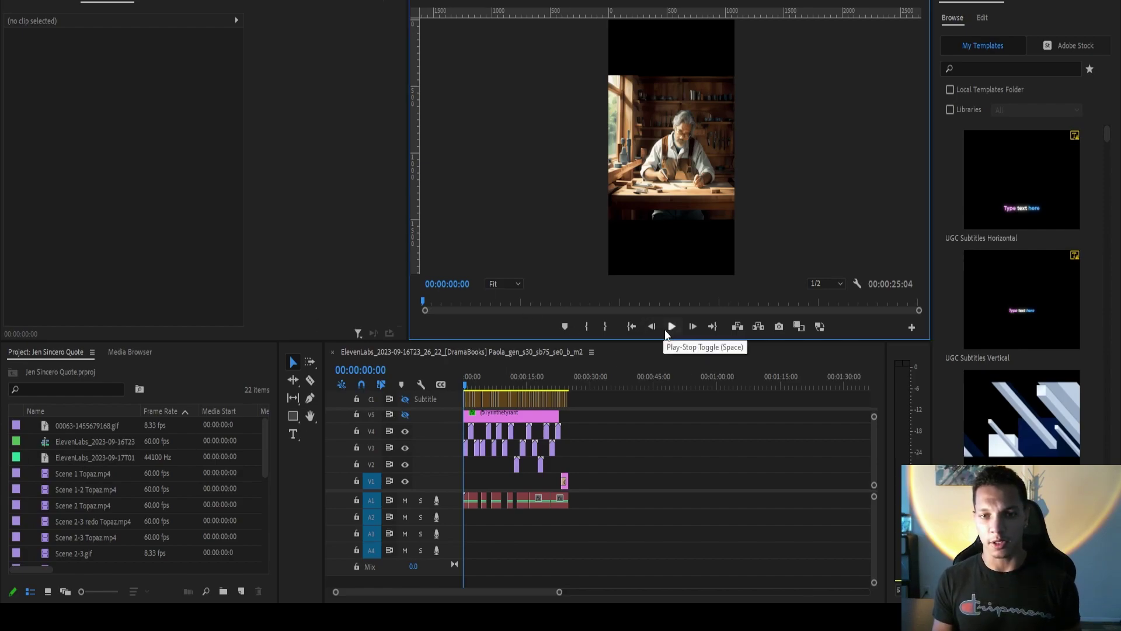
pyautogui.click(669, 332)
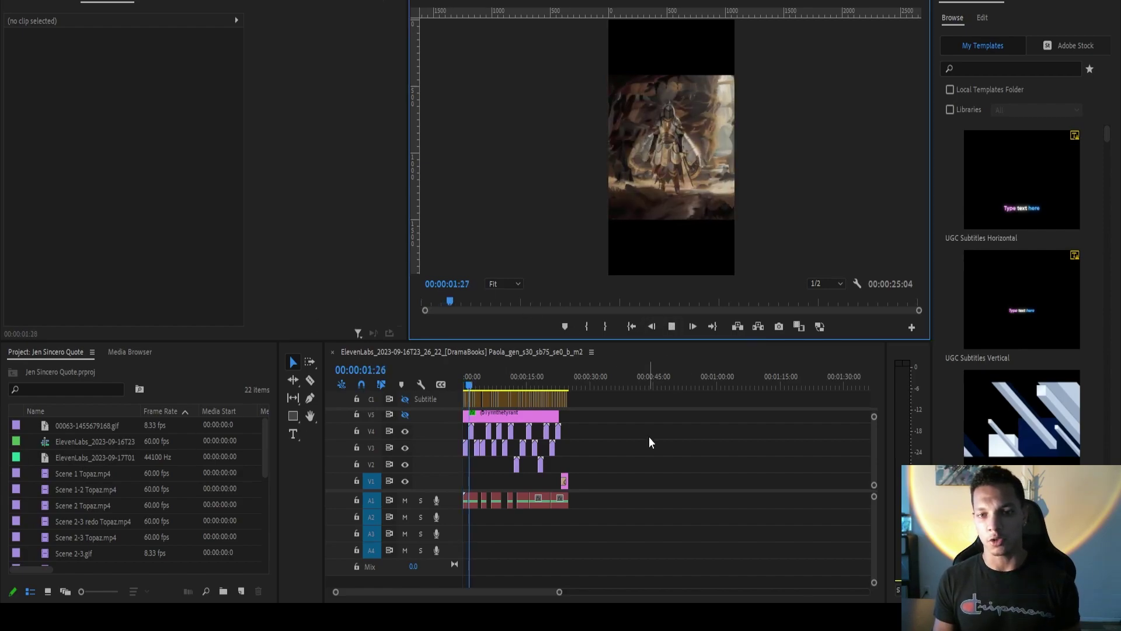
pyautogui.click(671, 327)
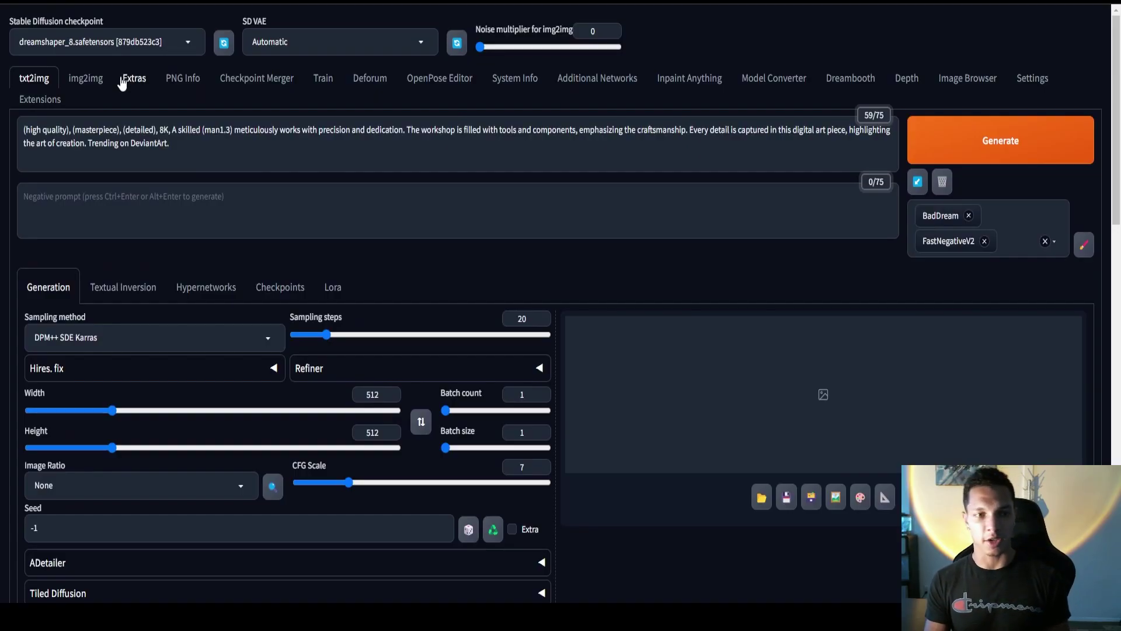
# Open Extras in the web UI and choose Batch Process for uploaded files.
pyautogui.click(132, 82)
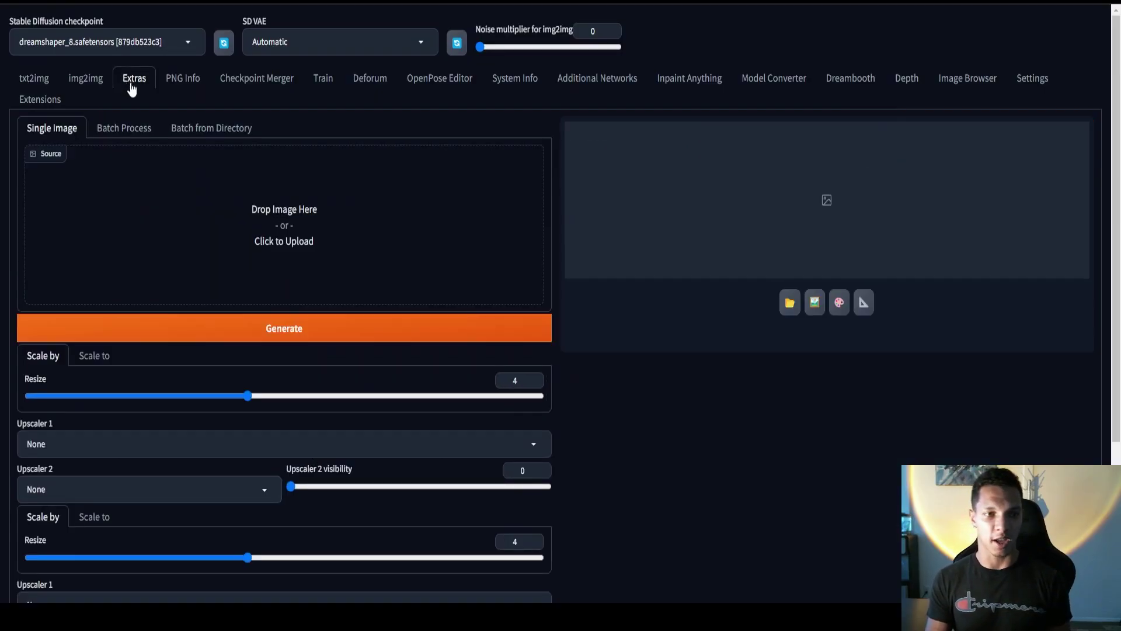
pyautogui.click(120, 130)
pyautogui.click(201, 134)
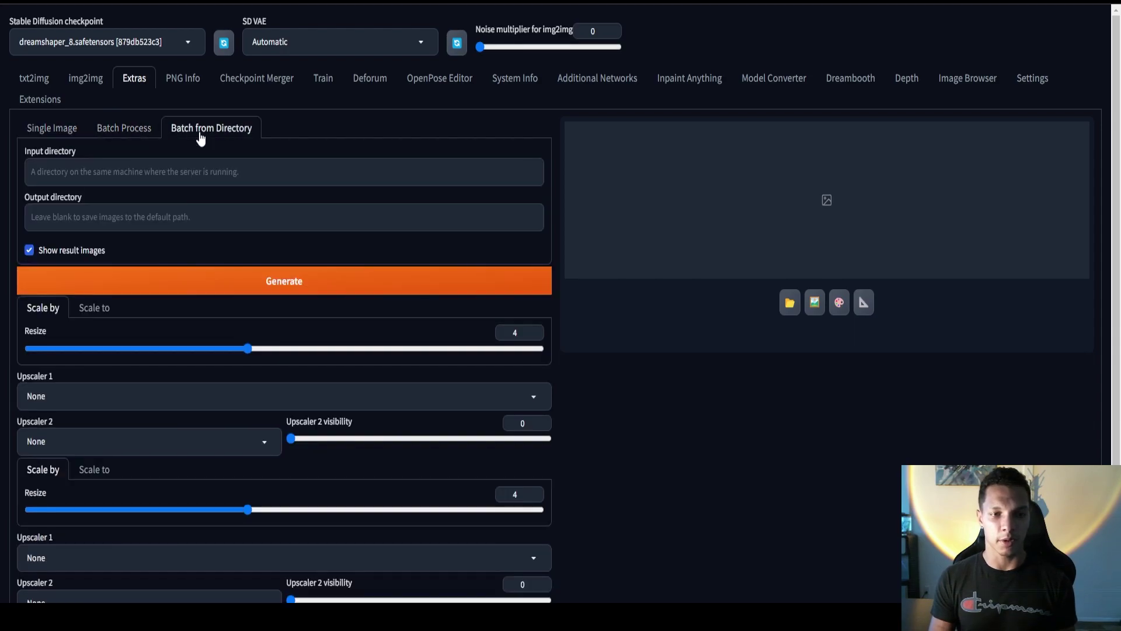
pyautogui.click(119, 134)
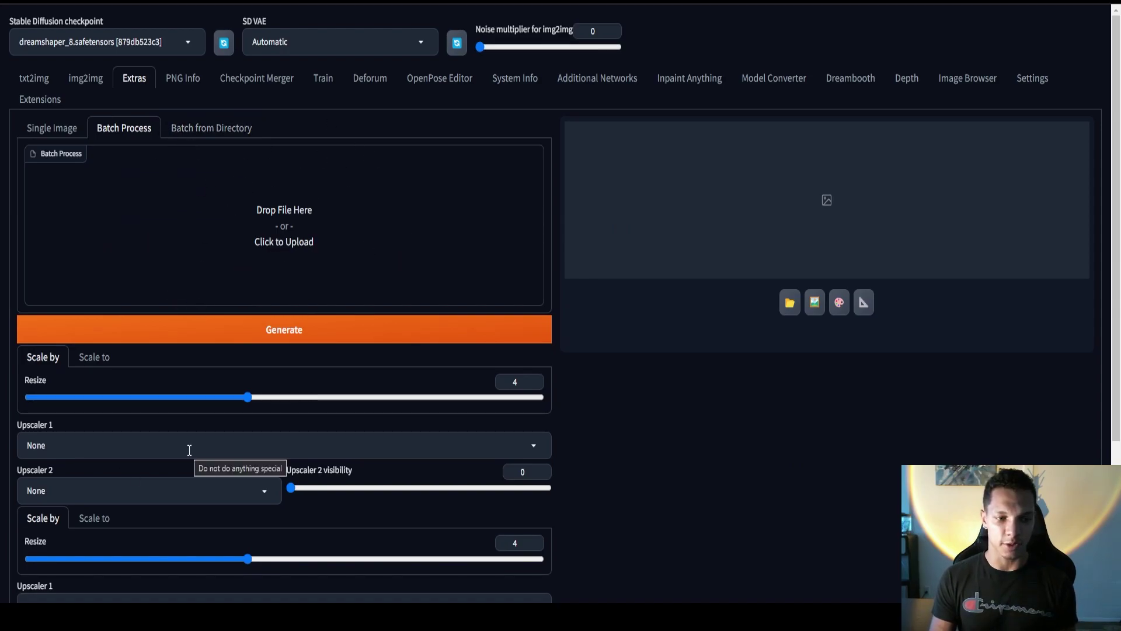
pyautogui.scroll(-4, 190, 450)
pyautogui.scroll(3, 193, 450)
# Leave Upscaler 1 at None, lower the resize factor from 4 to 2, and return to Premiere.
pyautogui.click(82, 403)
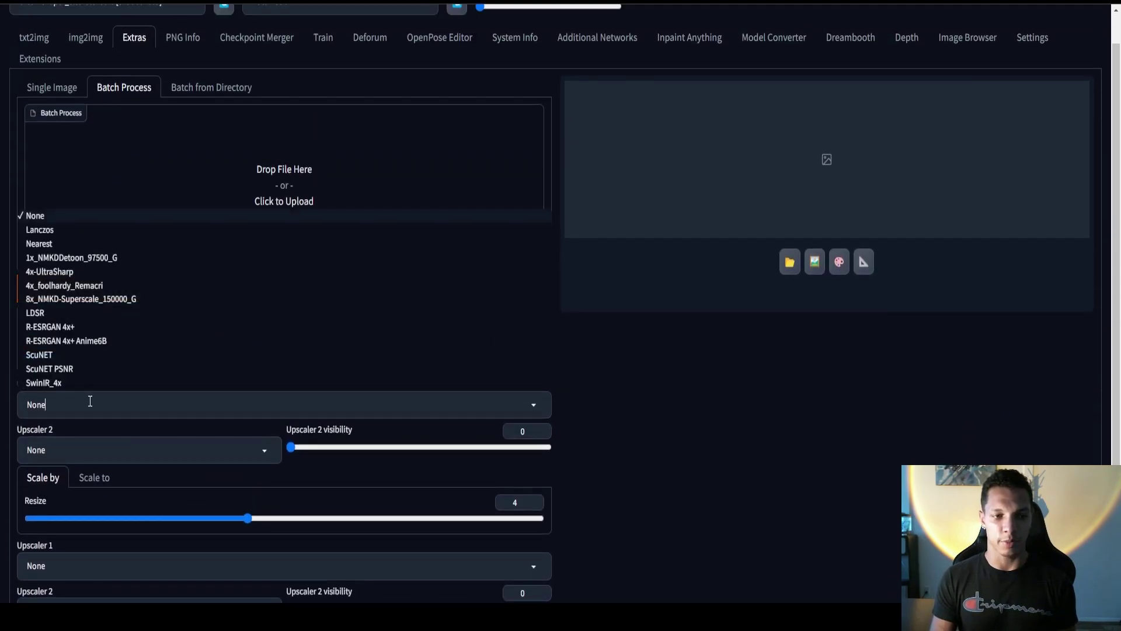
pyautogui.click(630, 423)
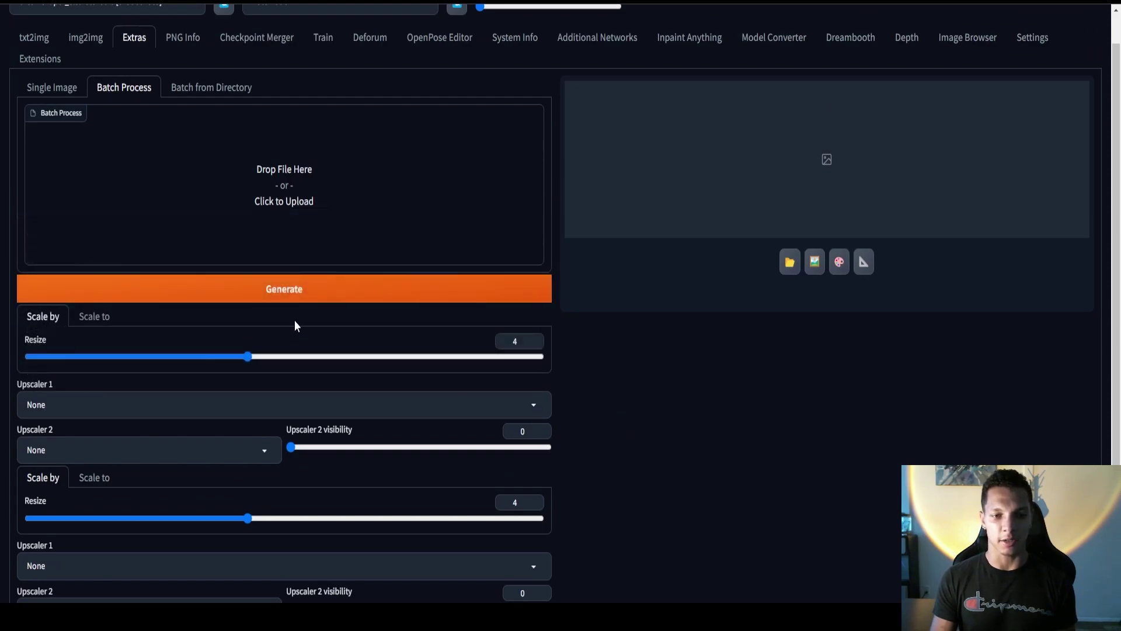
pyautogui.moveTo(248, 357); pyautogui.dragTo(102, 330)
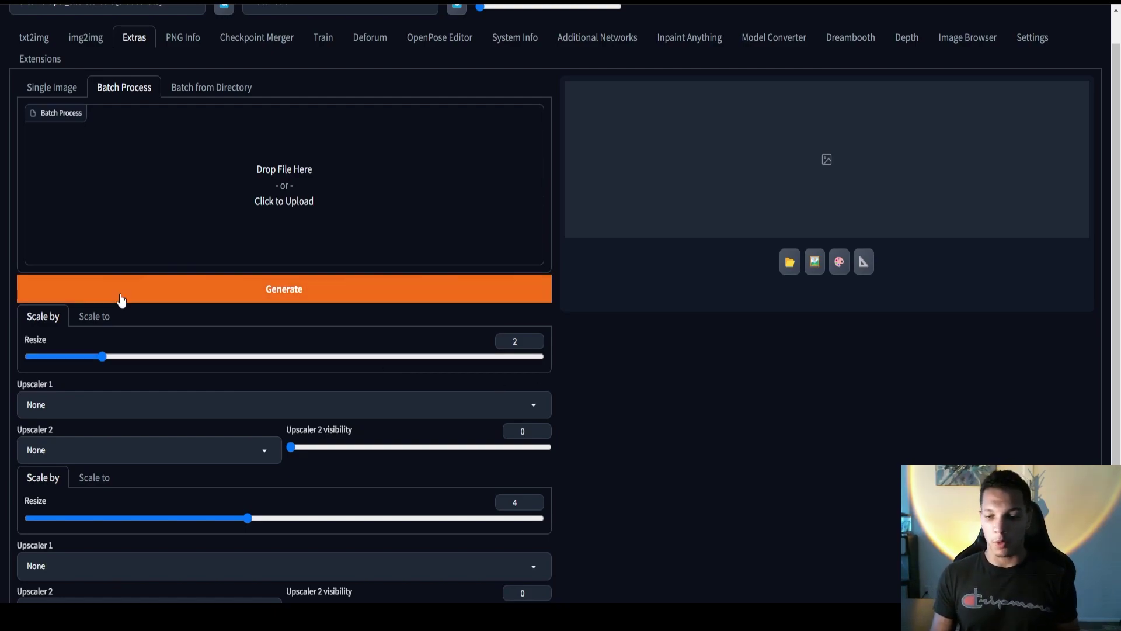
pyautogui.click(773, 591)
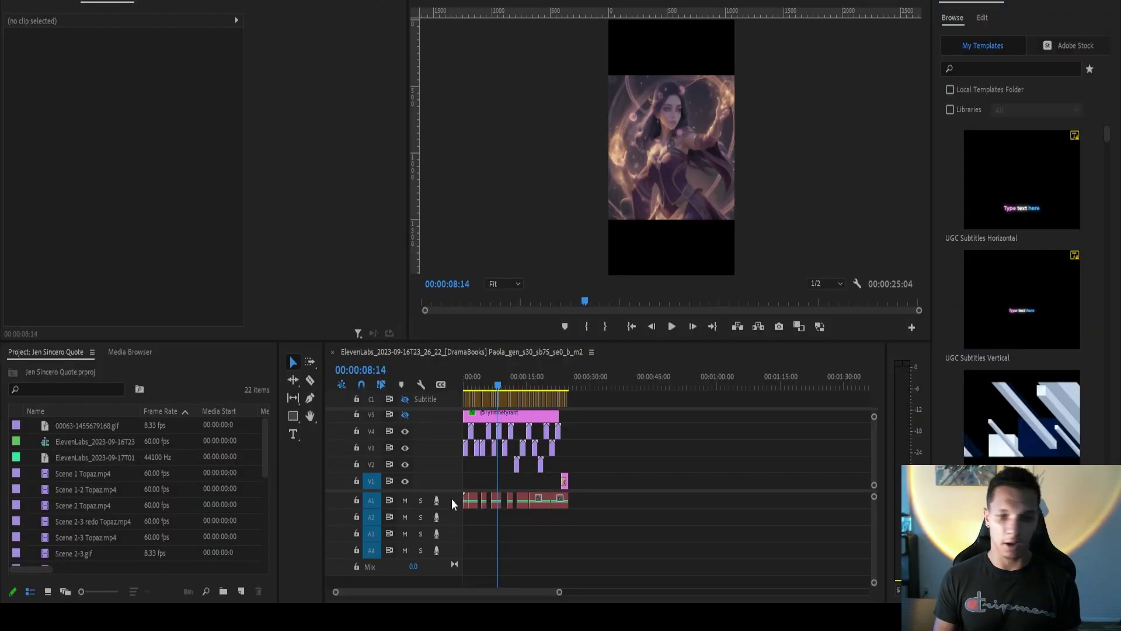
# Place the ElevenLabs voiceover on audio track A1 at 00:00 and show the caption track.
pyautogui.moveTo(454, 506)
pyautogui.mouseDown()
pyautogui.moveTo(522, 535)
pyautogui.moveTo(459, 523)
pyautogui.moveTo(465, 501)
pyautogui.mouseUp()
pyautogui.press('Home')
pyautogui.click(405, 399)
# Preview the animation with the new voiceover, then select the voiceover file in the Project panel.
pyautogui.click(671, 326)
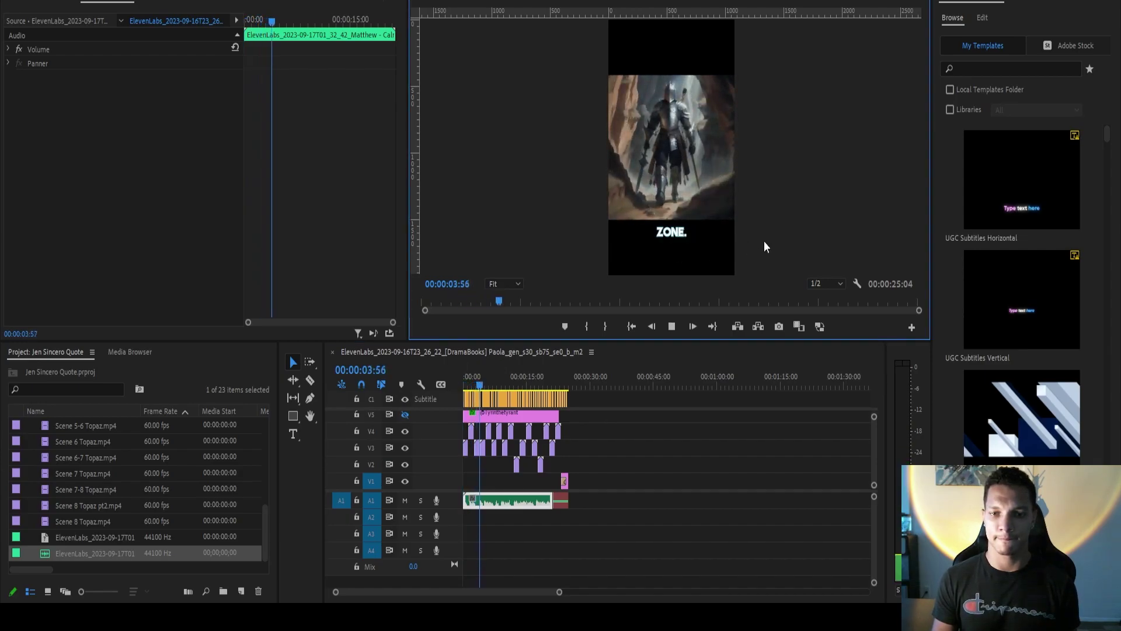
pyautogui.click(671, 326)
pyautogui.click(475, 380)
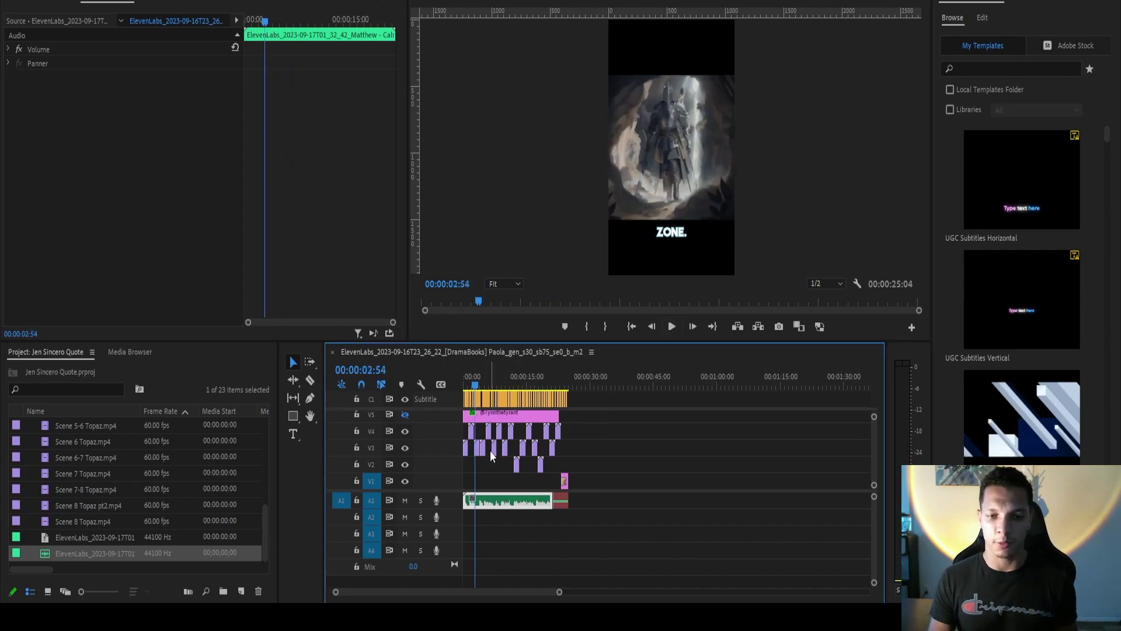
pyautogui.click(102, 536)
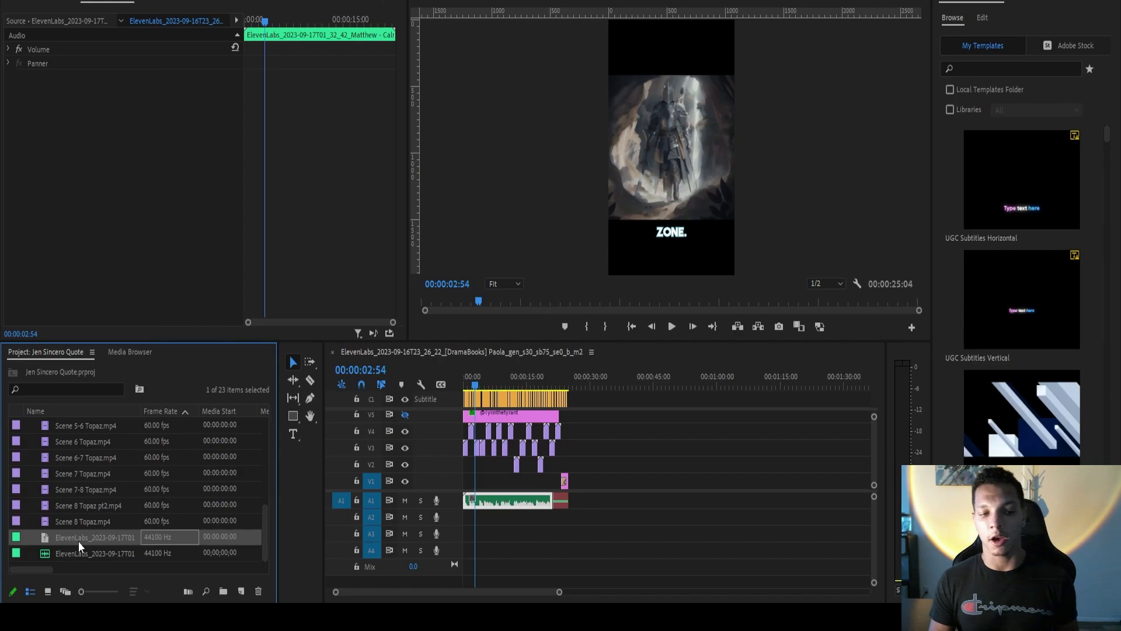
# Re-transcribe the ElevenLabs clip to get the 'Try new things. Step out of your comfort zone…' text.
pyautogui.rightClick(78, 541)
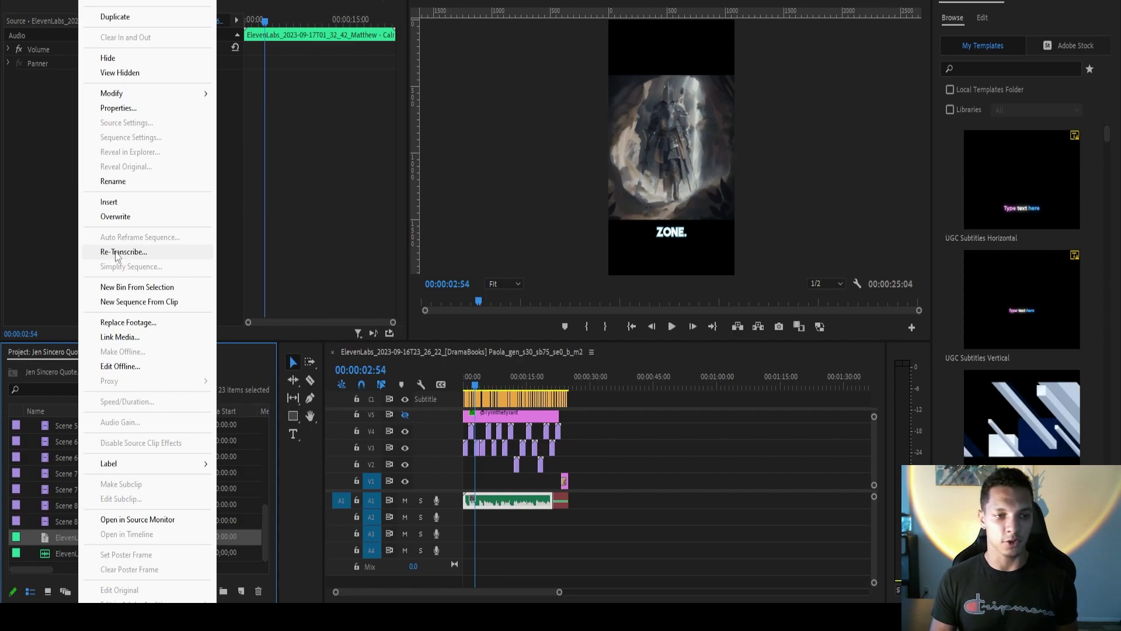
pyautogui.click(116, 256)
pyautogui.press('Escape')
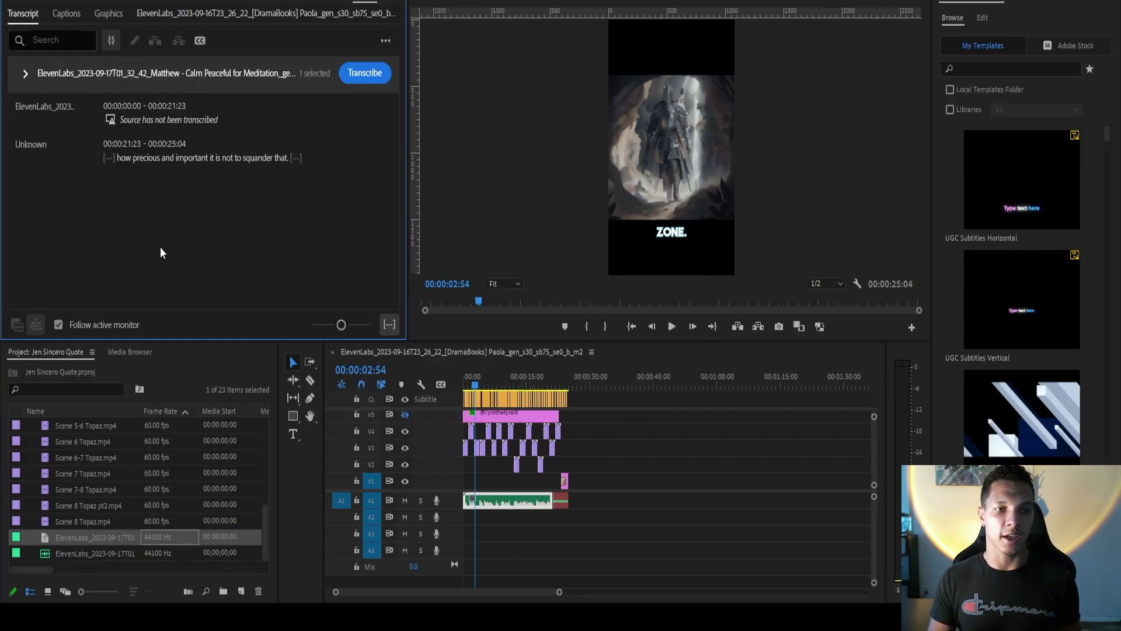
pyautogui.click(408, 3)
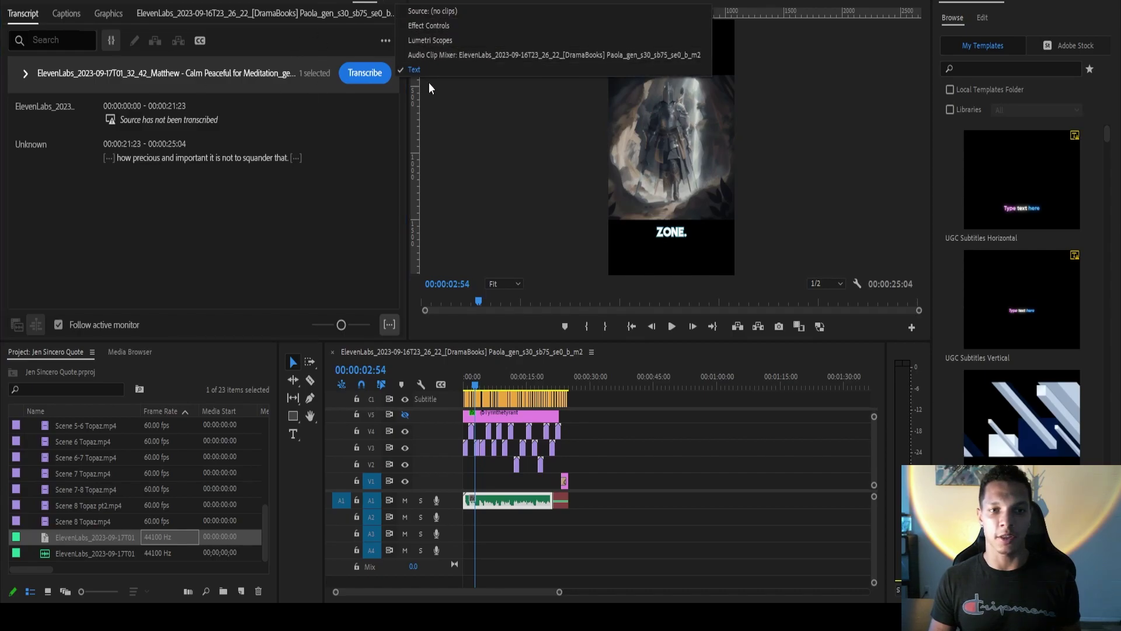
pyautogui.press('Escape')
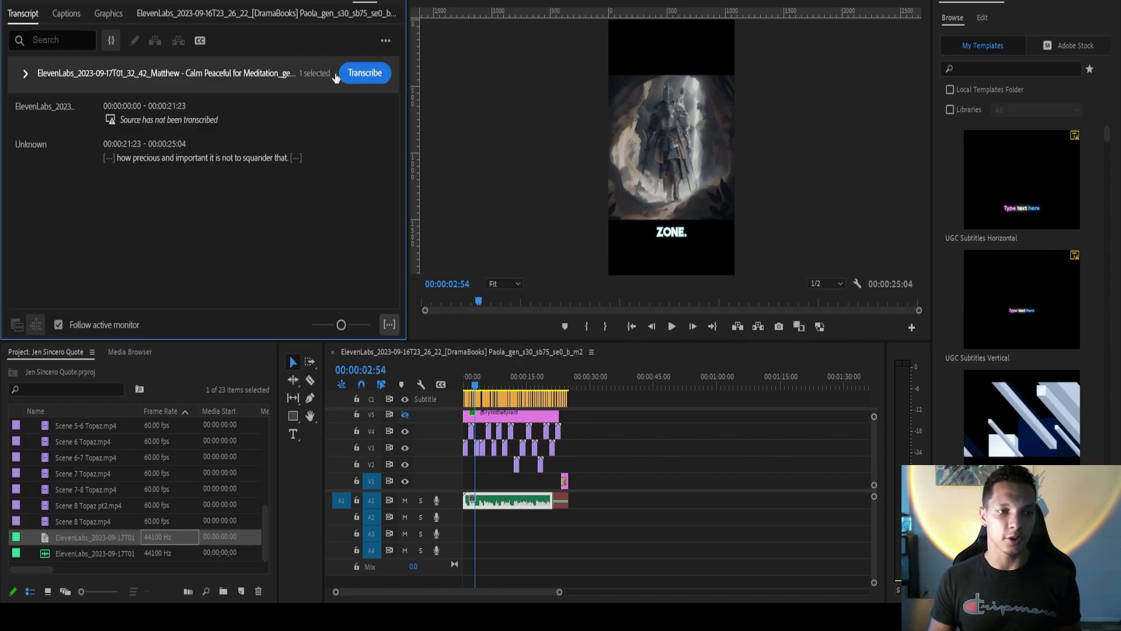
pyautogui.click(361, 74)
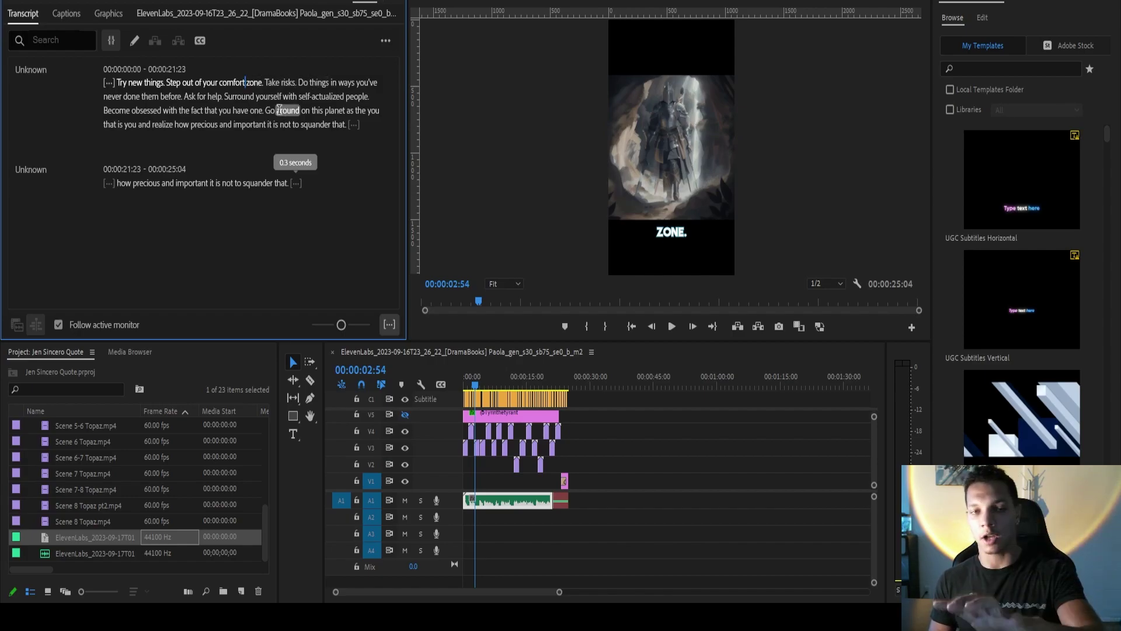
# Set Create captions to a shorter minimum duration, 15-character maximum length and single lines.
pyautogui.click(200, 41)
pyautogui.click(485, 286)
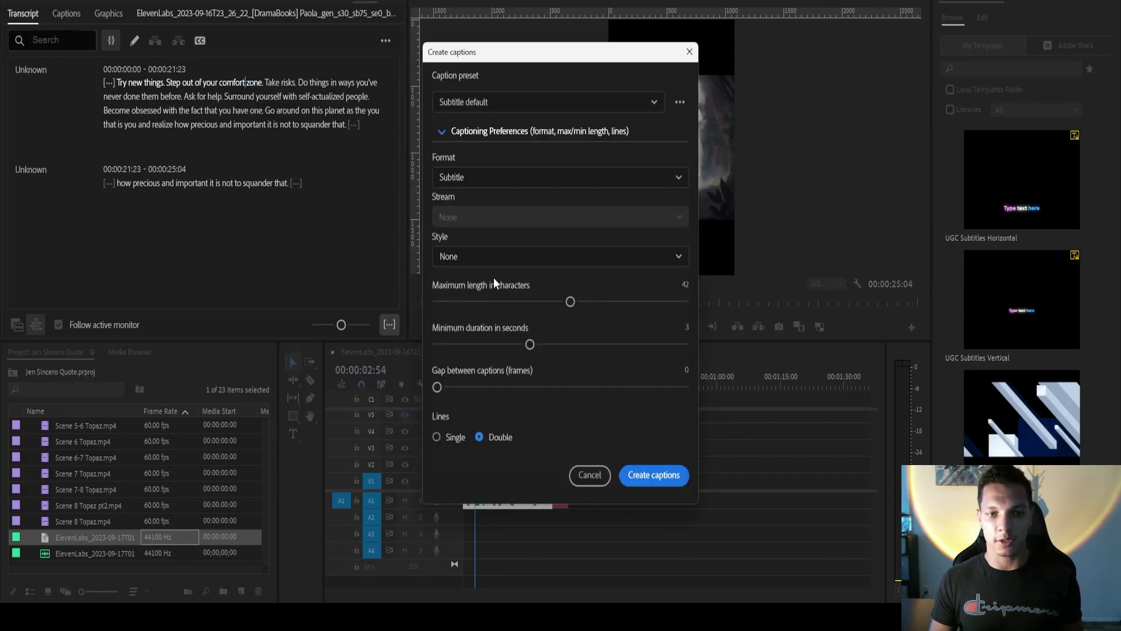
pyautogui.moveTo(530, 342); pyautogui.dragTo(463, 349)
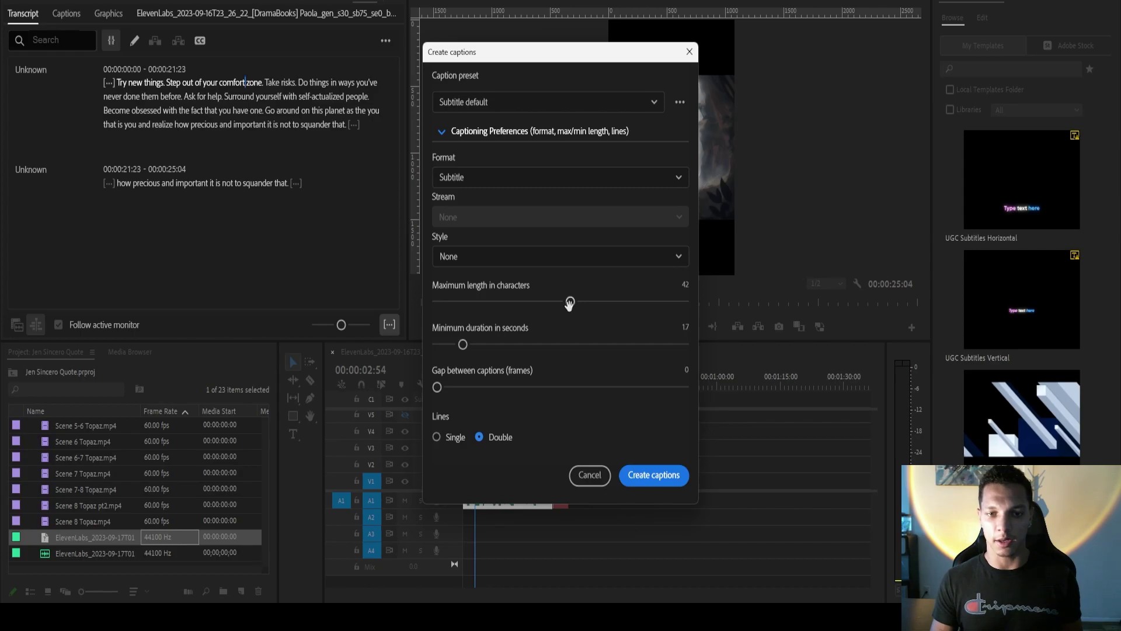
pyautogui.moveTo(570, 304); pyautogui.dragTo(463, 306)
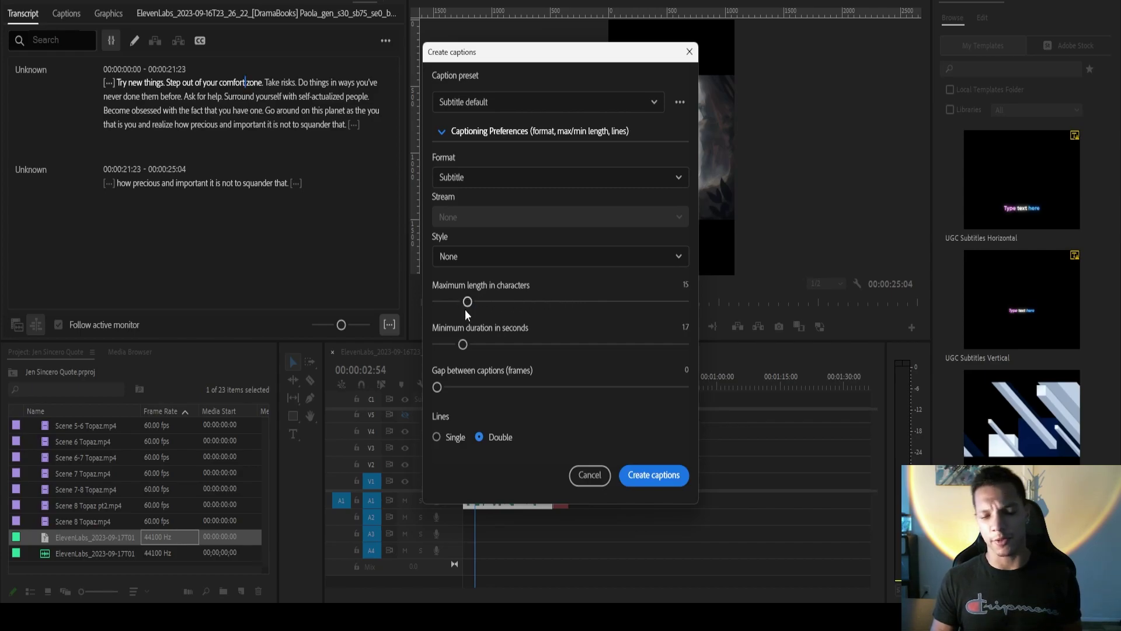
pyautogui.click(436, 438)
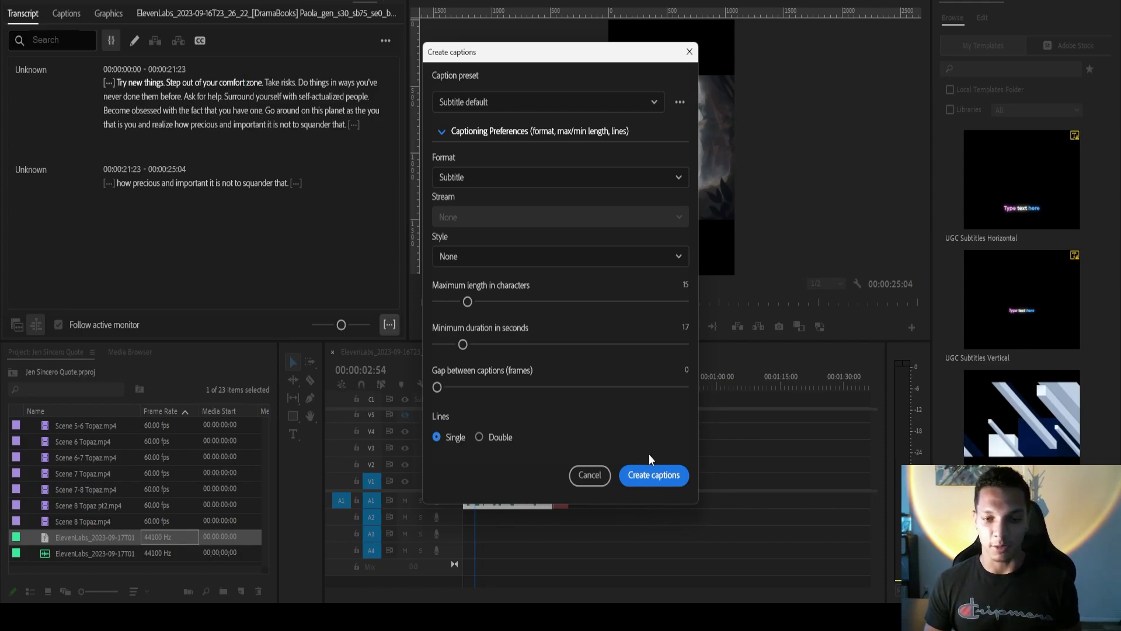
# Create the subtitle captions, play back ones like 'Take risks.', then select all captions.
pyautogui.click(651, 470)
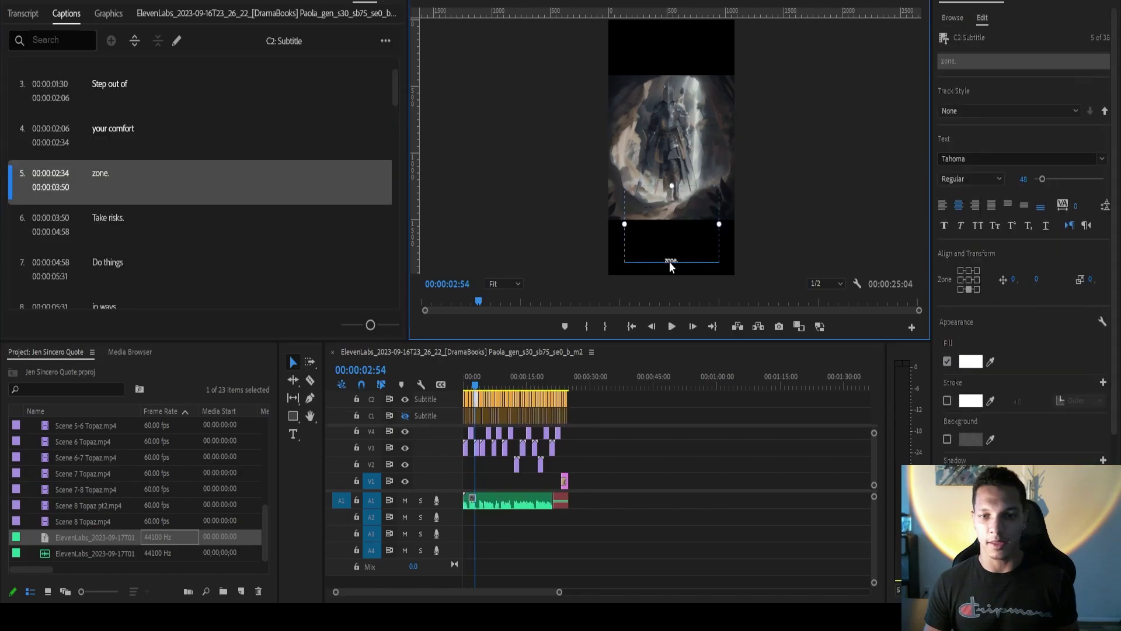
pyautogui.press('space')
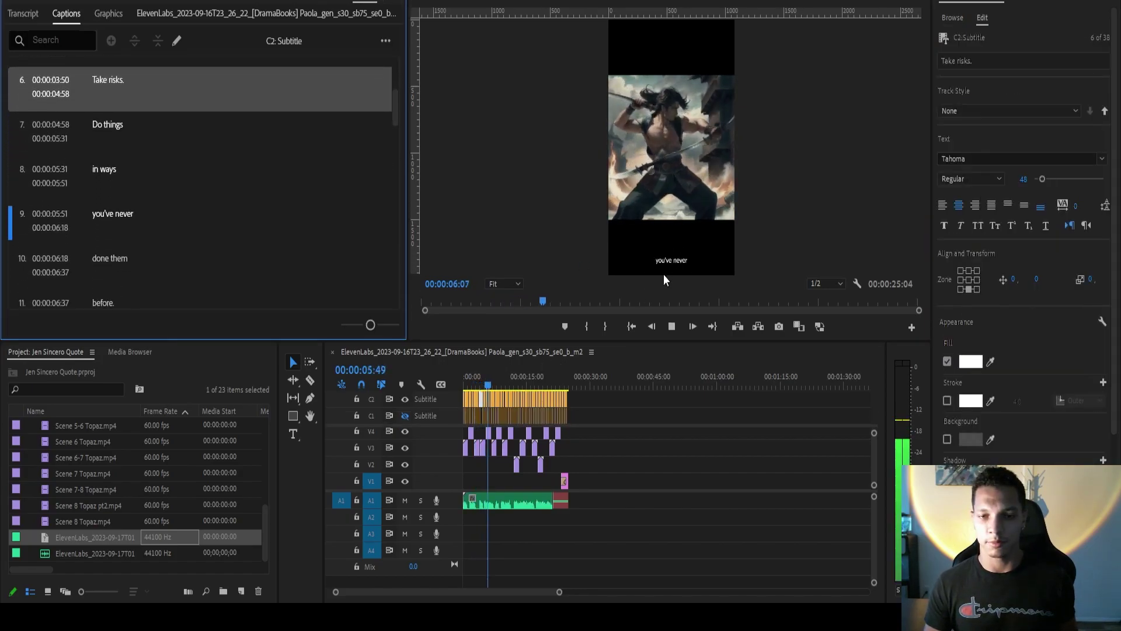
pyautogui.click(553, 385)
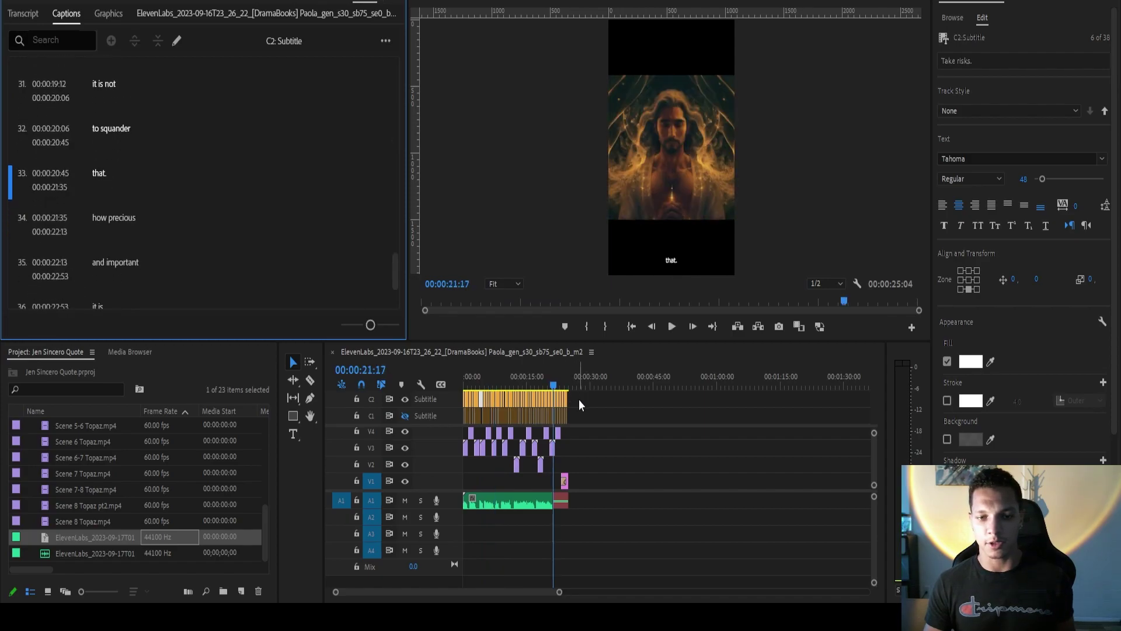
pyautogui.click(660, 246)
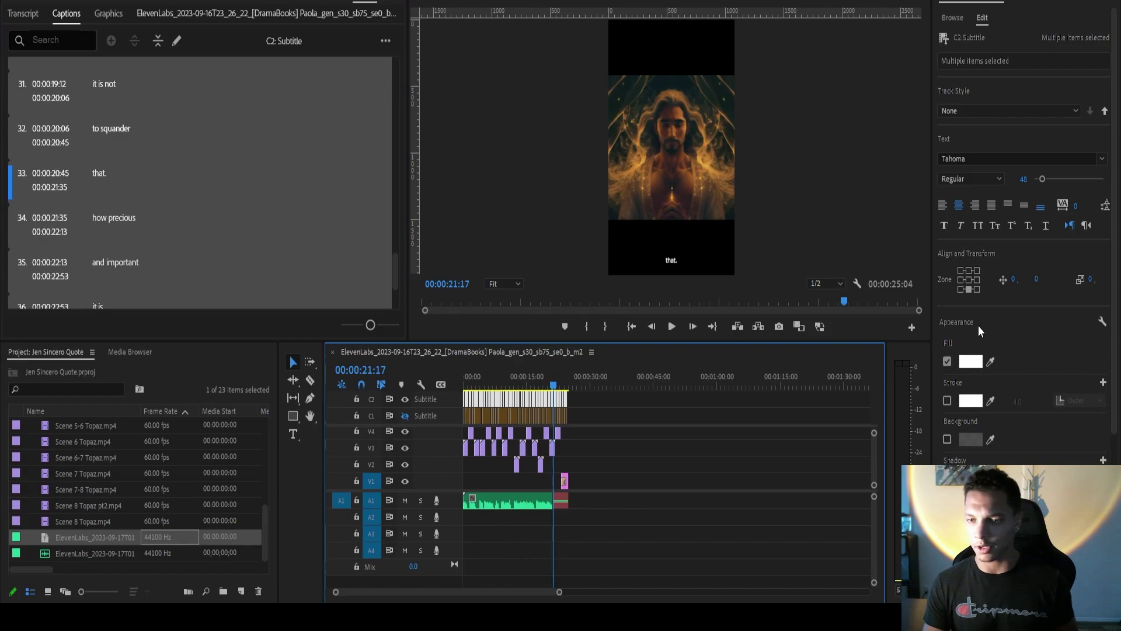
# Change the caption style's font to The Bold Font at size 91 in Essential Graphics.
pyautogui.click(963, 275)
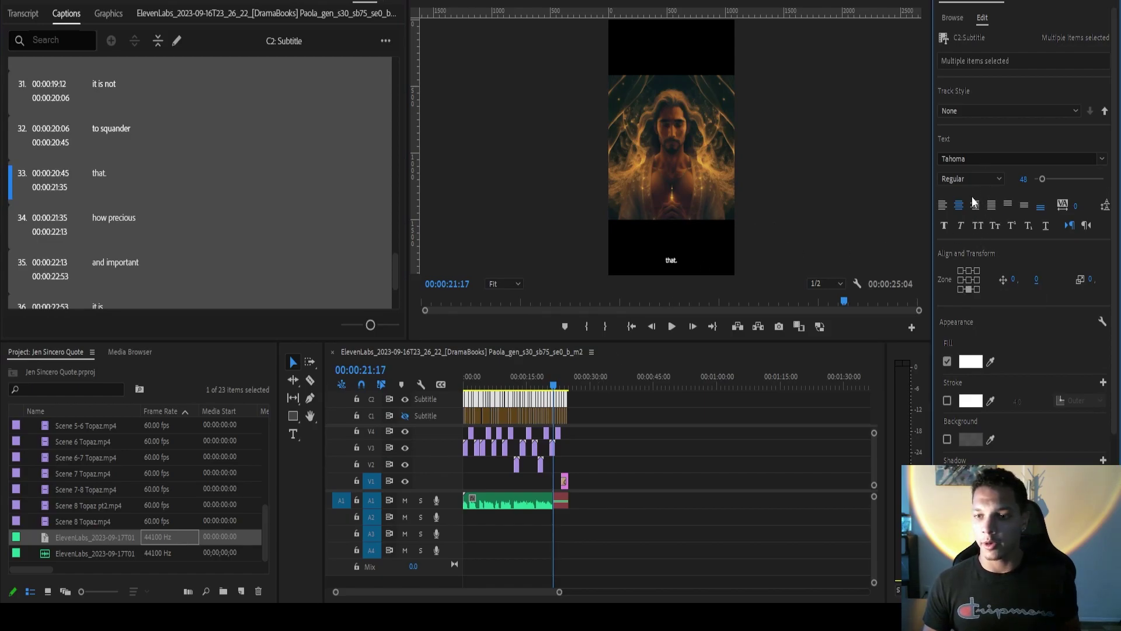
pyautogui.click(976, 159)
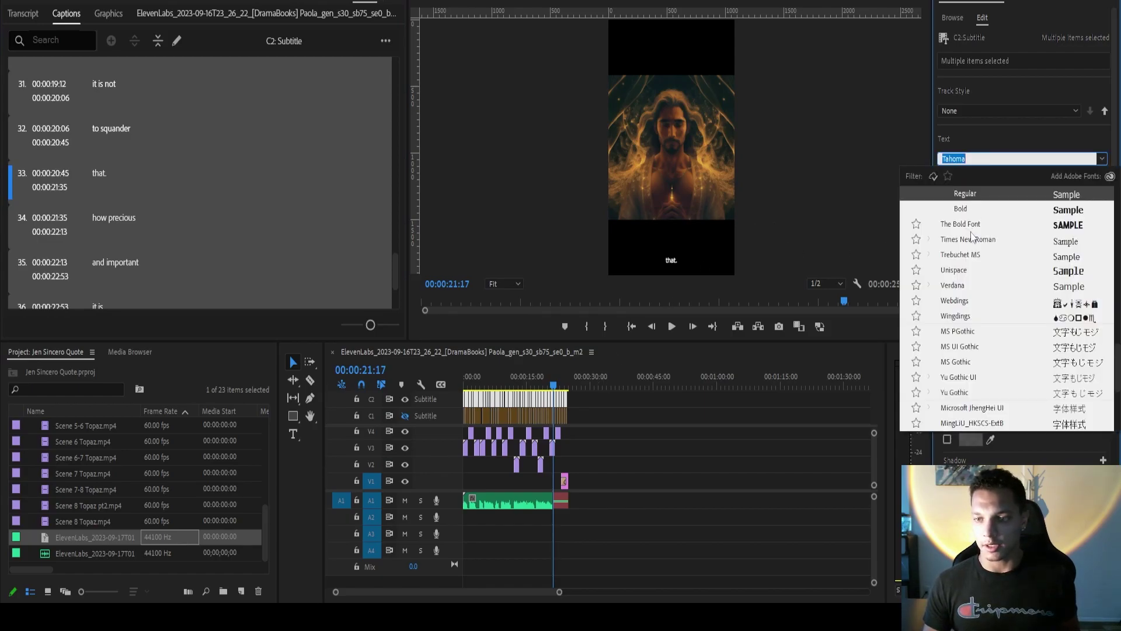
pyautogui.click(958, 224)
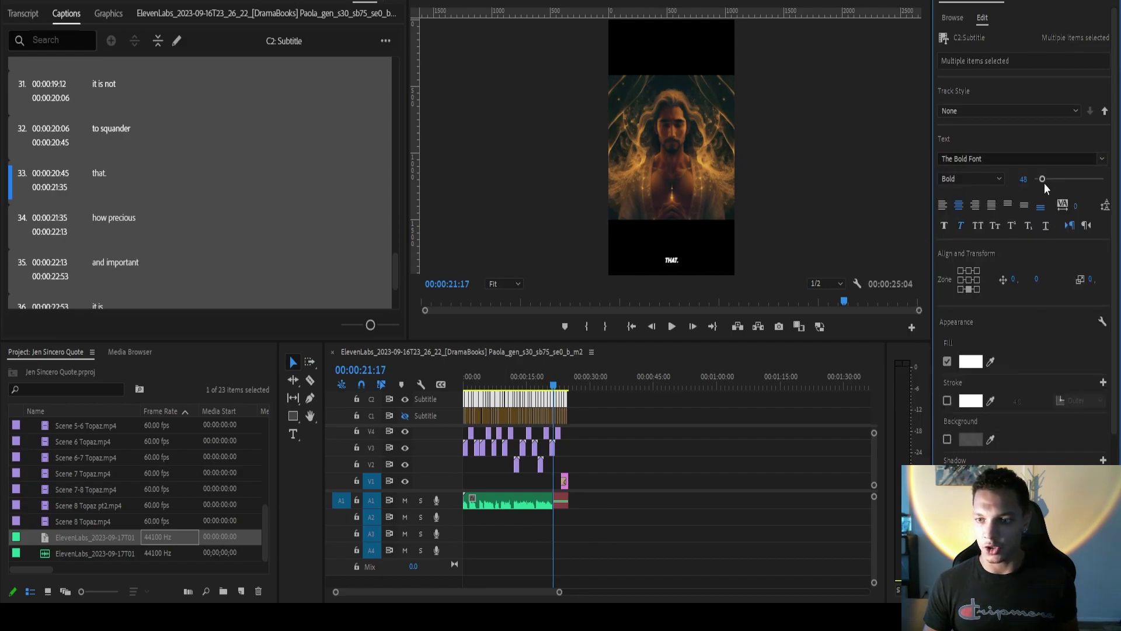
pyautogui.moveTo(1043, 181); pyautogui.dragTo(1051, 181)
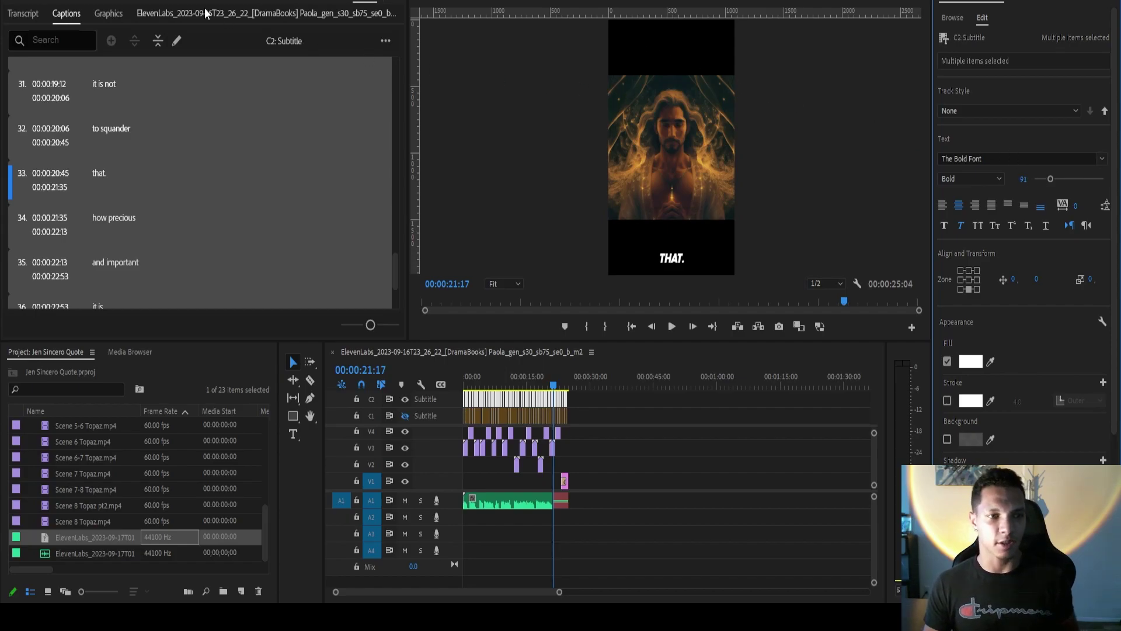
# Turn on a 4.0 outer stroke for the captions and colour it cyan-blue 01C9FB.
pyautogui.hotkey('shift', '2')
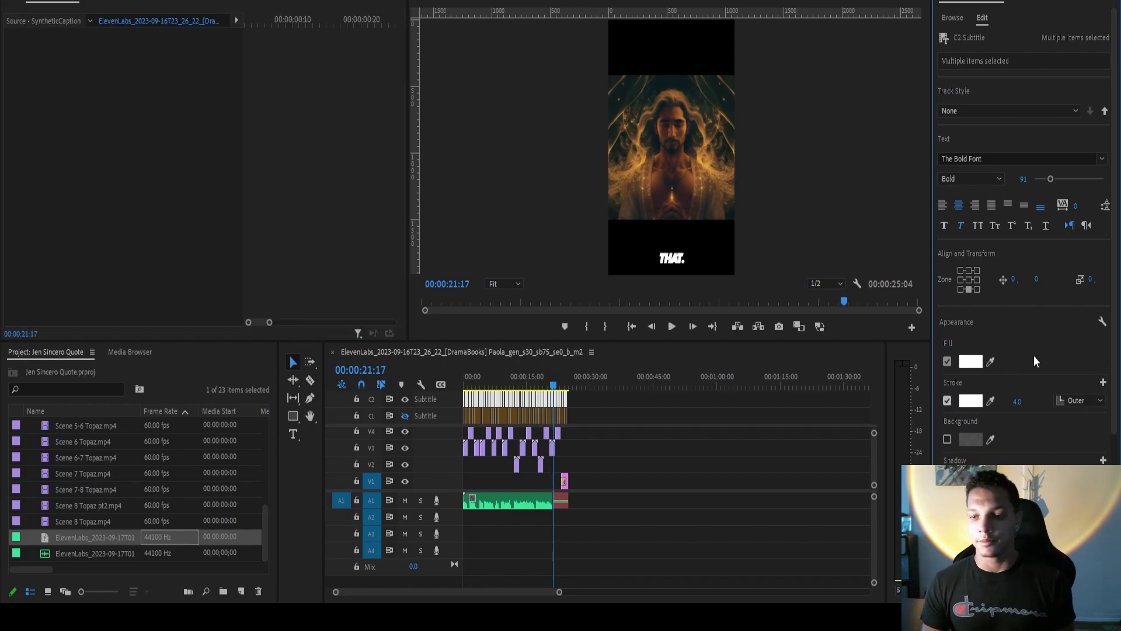
pyautogui.click(947, 402)
pyautogui.click(971, 401)
pyautogui.click(418, 205)
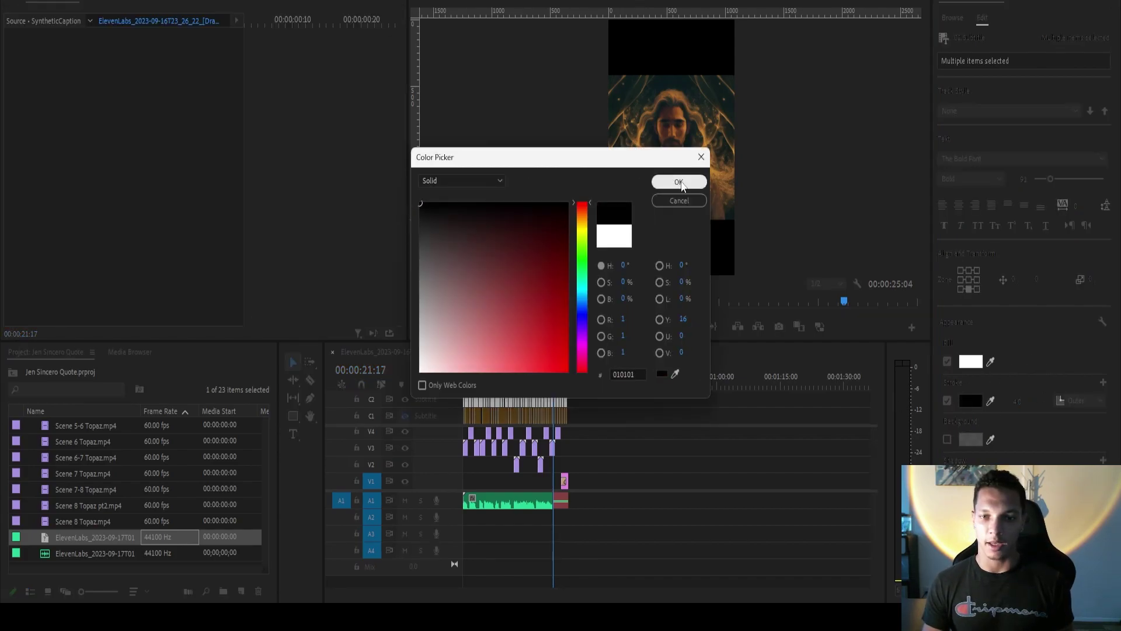
pyautogui.click(679, 182)
pyautogui.click(970, 401)
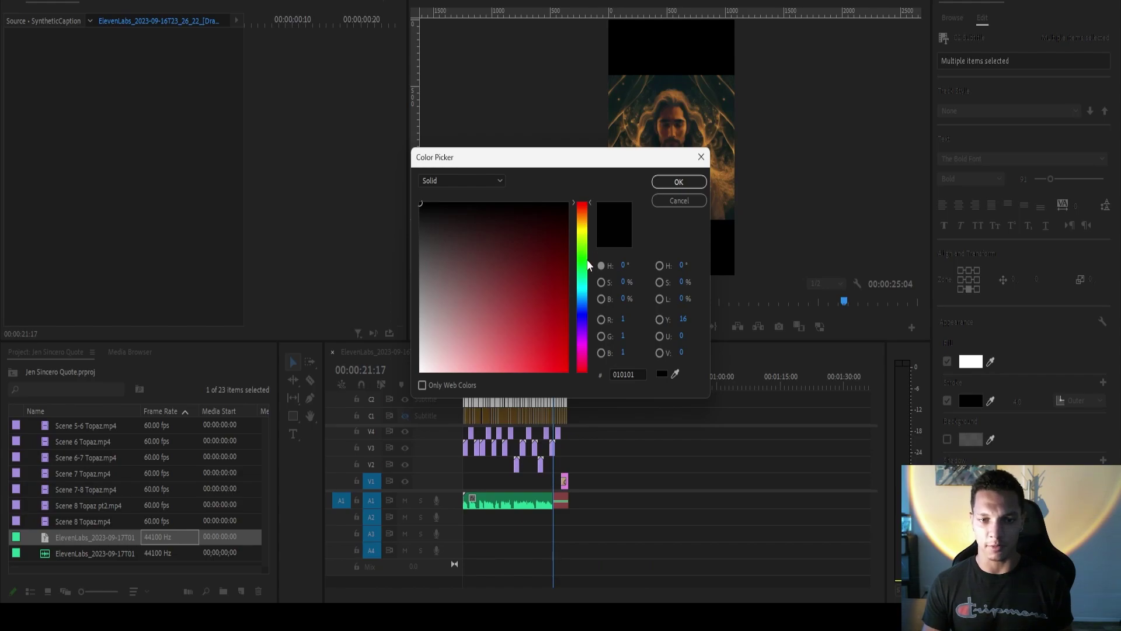
pyautogui.moveTo(589, 324); pyautogui.dragTo(590, 293)
pyautogui.moveTo(533, 328); pyautogui.dragTo(568, 371)
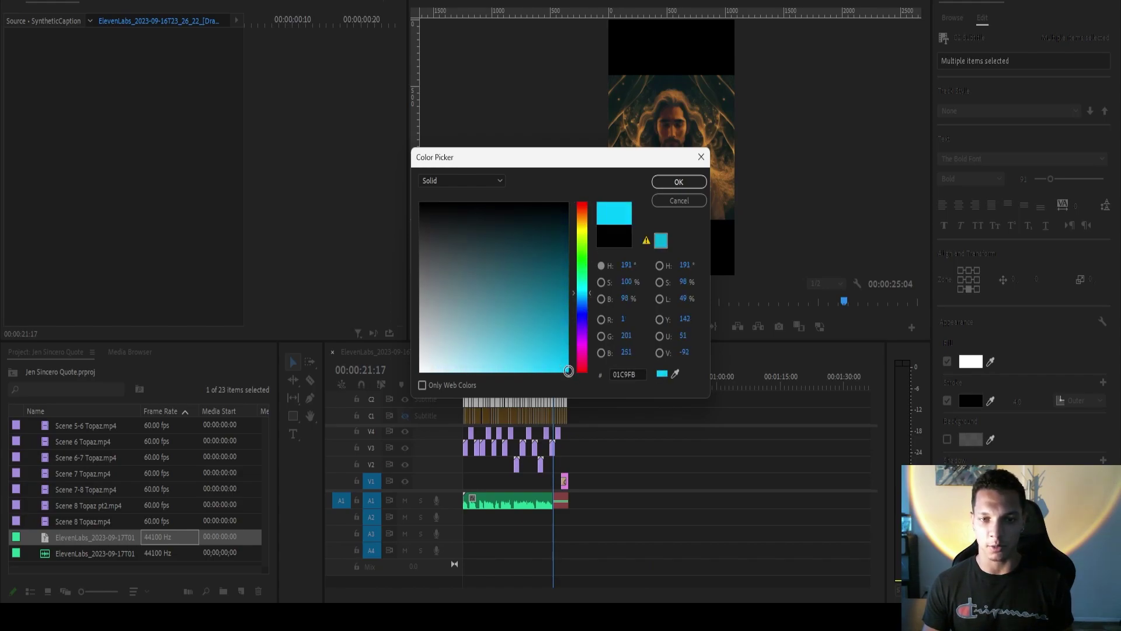
pyautogui.click(678, 182)
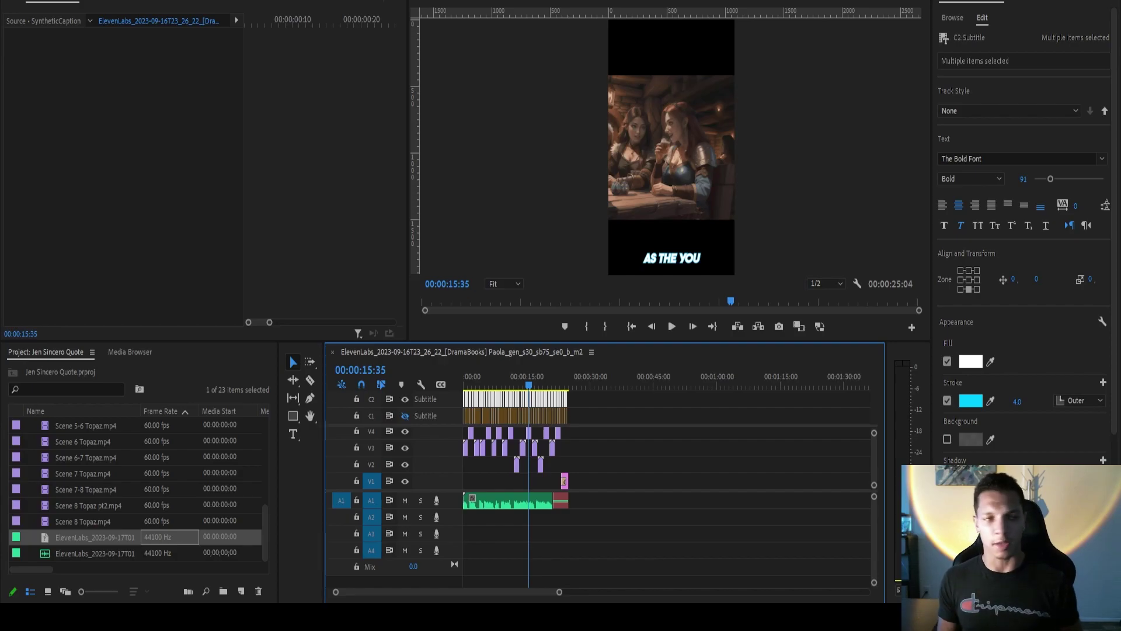
pyautogui.hotkey('alt', 's')
pyautogui.press('Right')
pyautogui.press('Left')
pyautogui.press('Return')
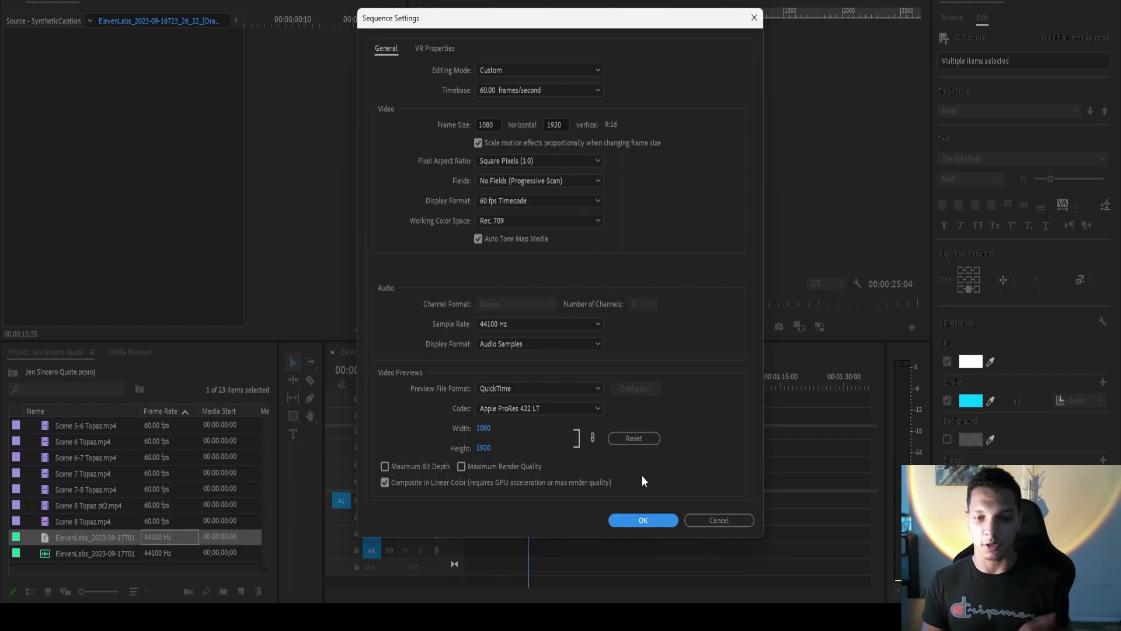
pyautogui.click(643, 520)
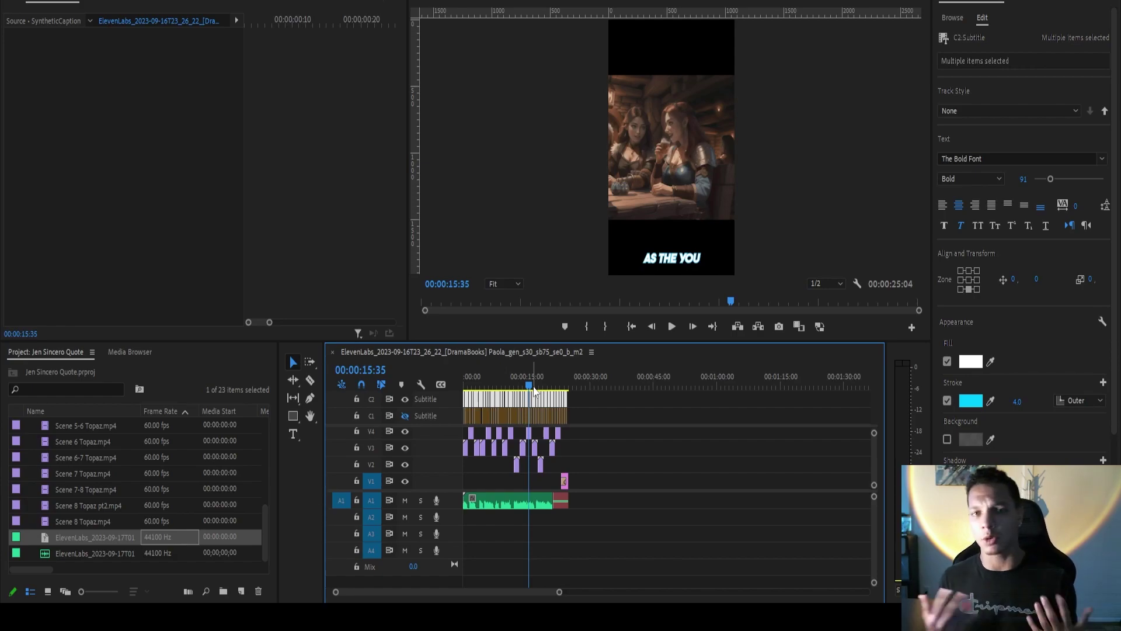
# Move the playhead to 00:00:00:00, showing the opening carpenter-in-workshop scene.
pyautogui.press('Home')
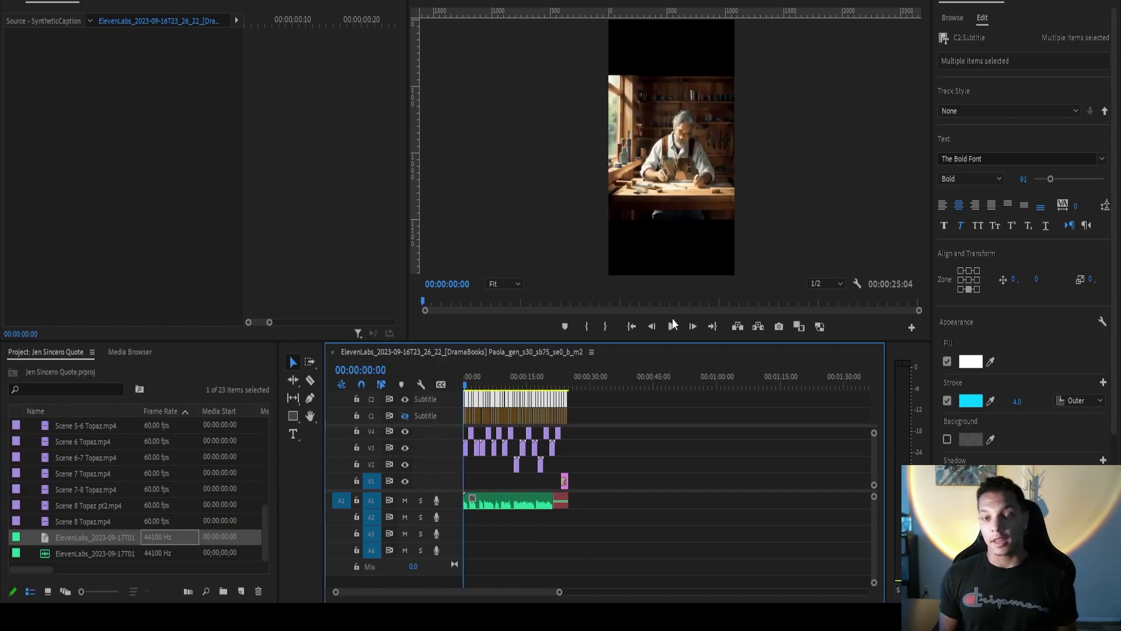